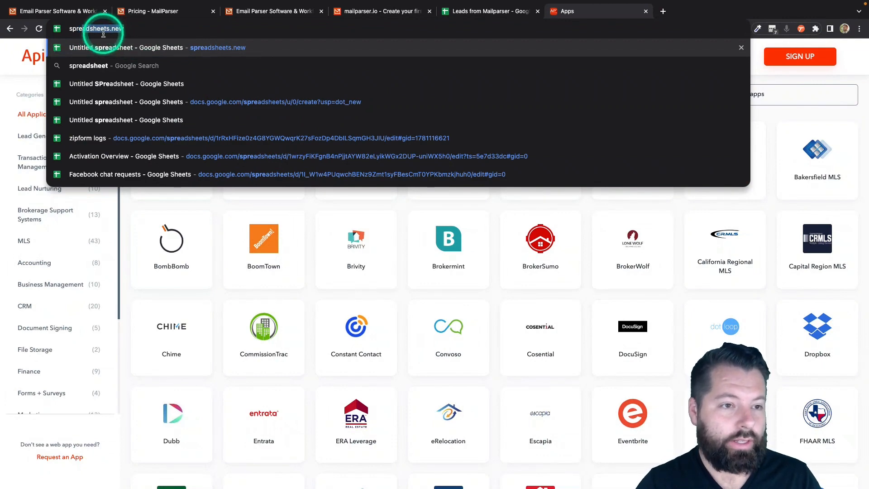
- Create a new Google Sheets spreadsheet via spreadsheets.new and name it "New Leads From Mailparser"
type("sheets.new")
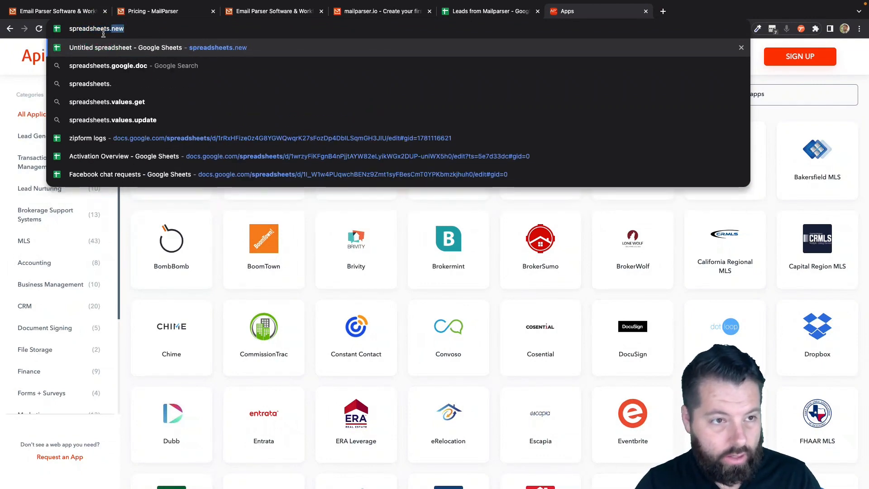
left_click(251, 48)
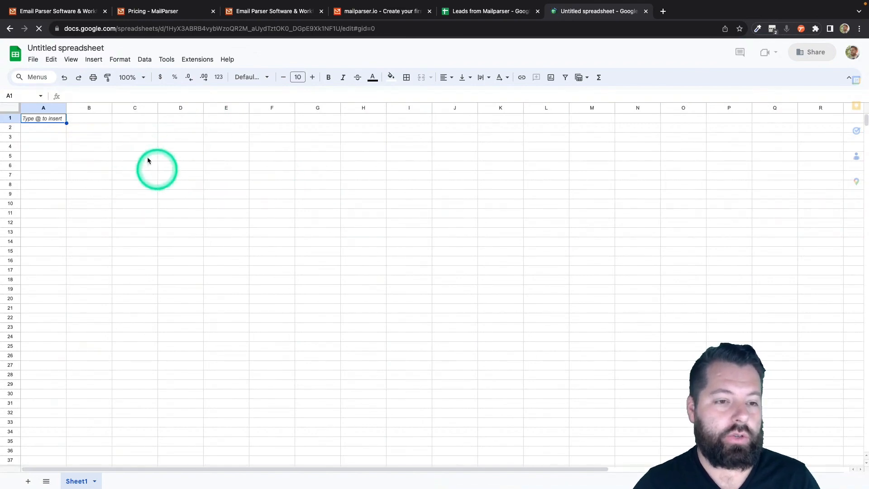
left_click(55, 48)
type("New")
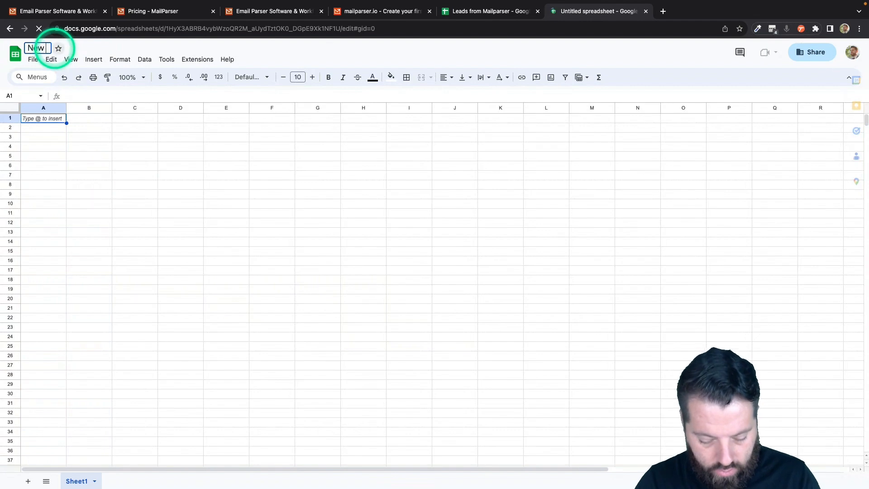
type(" Leads From M")
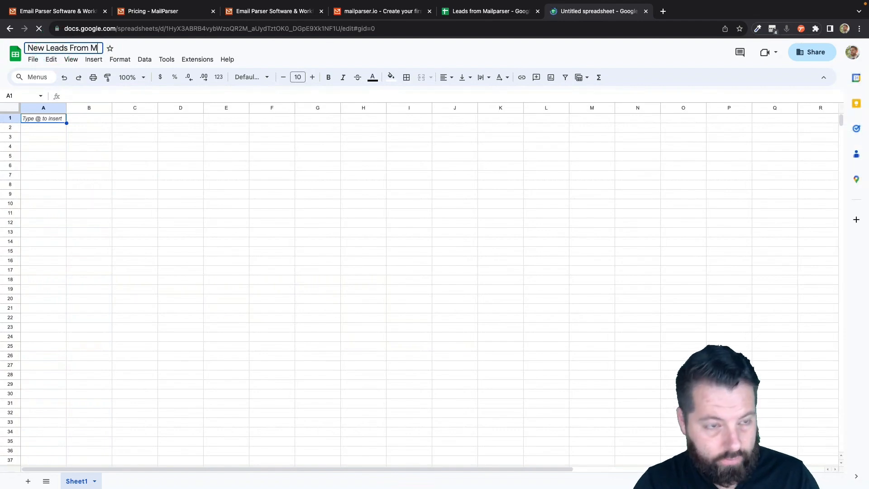
type("ailparser")
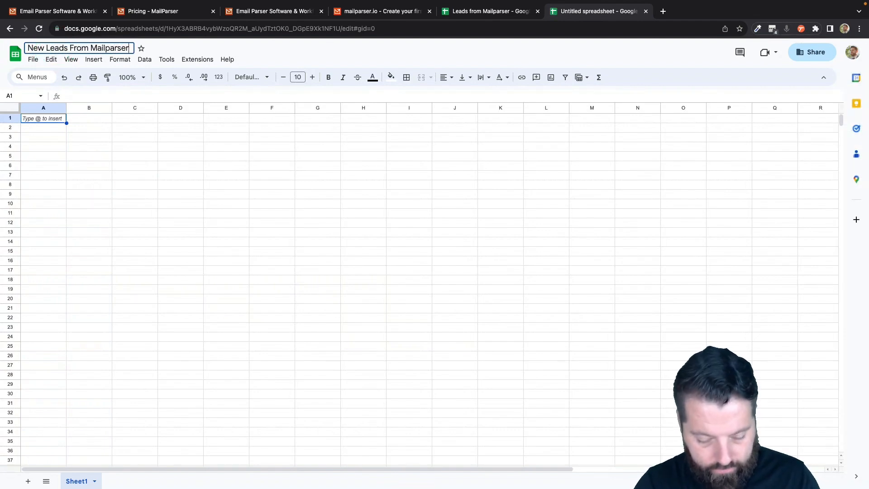
left_click(52, 144)
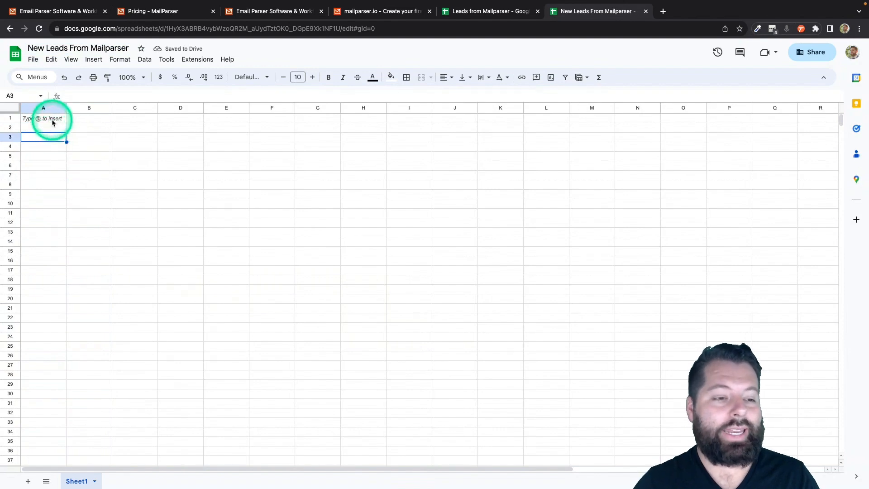
- Enter the column headers Fname, Lname, Email, Phone and Message in cells A1 to E1
left_click(52, 120)
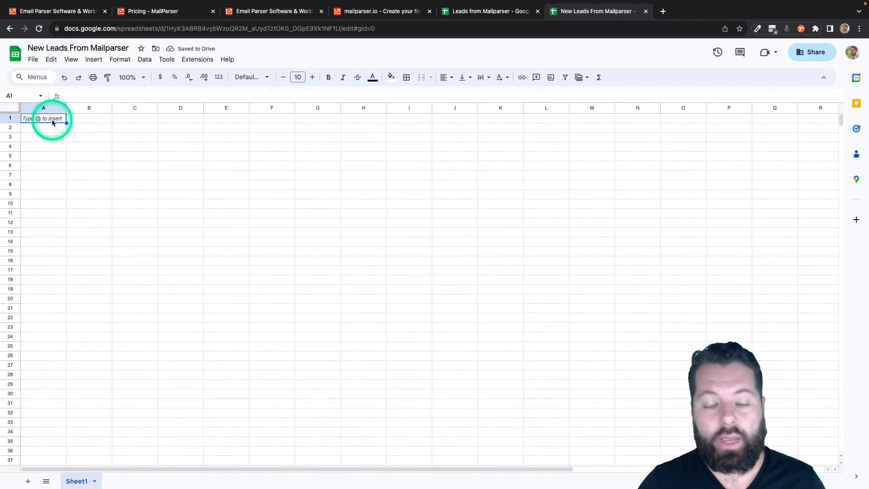
type("Fname")
key("Tab")
type("L")
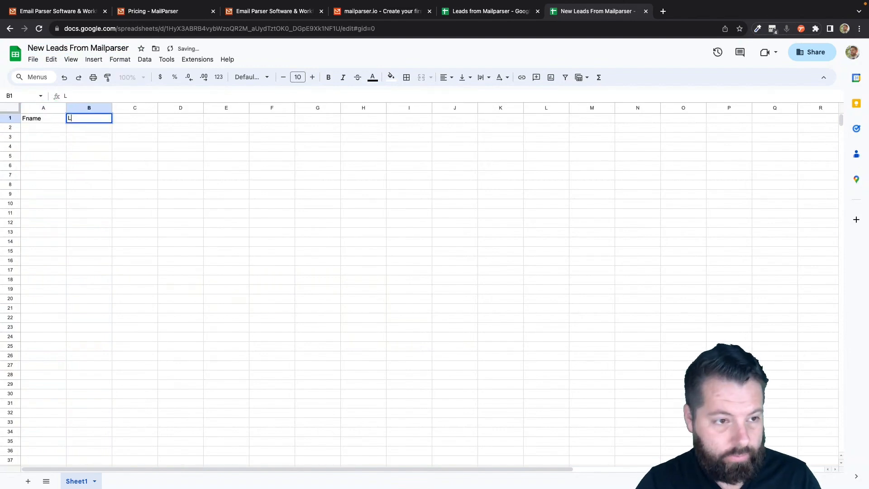
type("name")
key("Tab")
type("Emai")
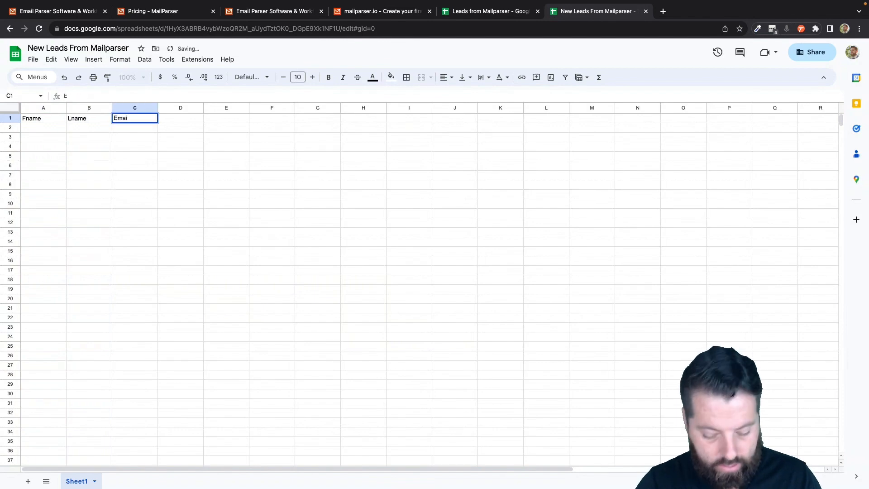
key("Tab")
type("Phone")
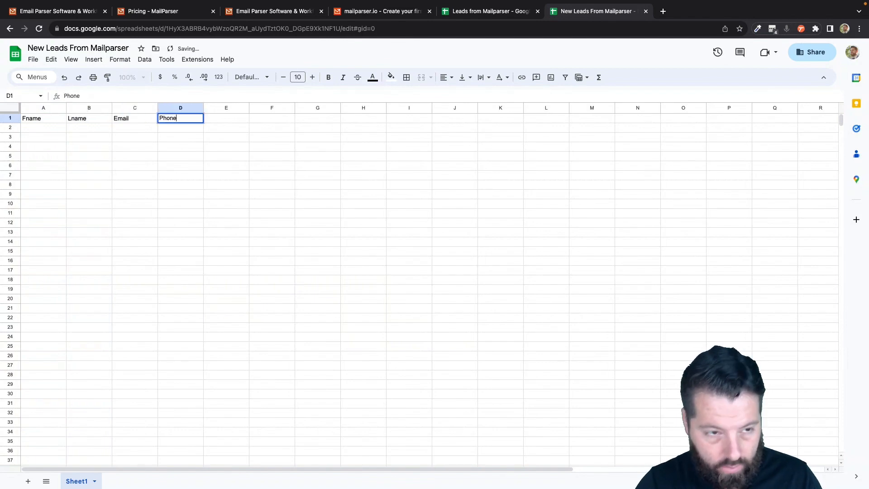
key("Tab")
type("Message")
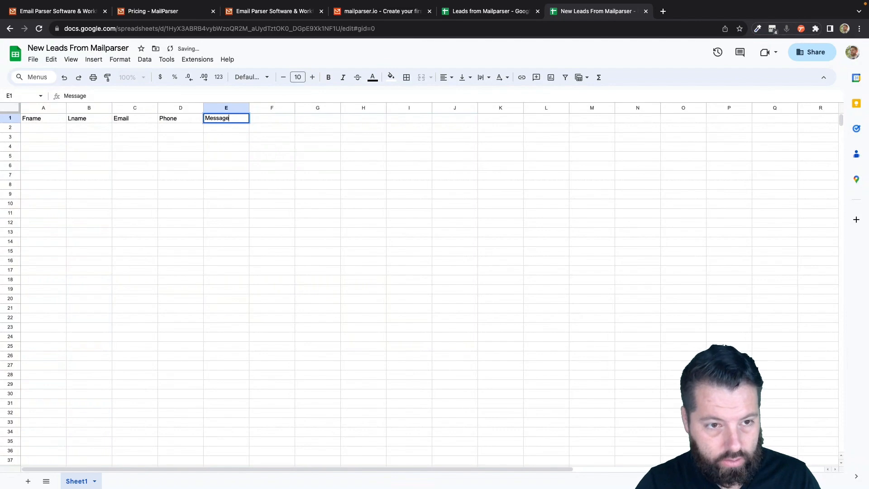
- Continue the header row with Address, City, State and Zip in cells F1 to I1
key("Tab")
type("SAd")
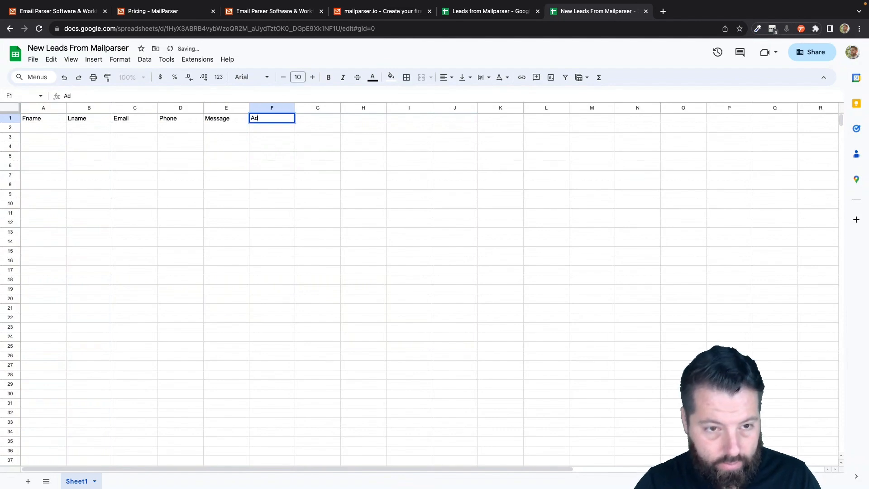
type("dress")
key("Tab")
type("City")
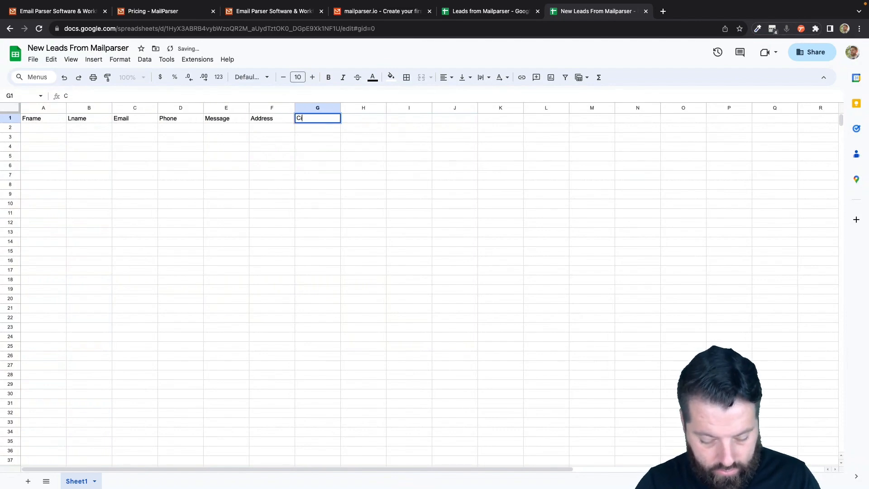
key("Tab")
type("S")
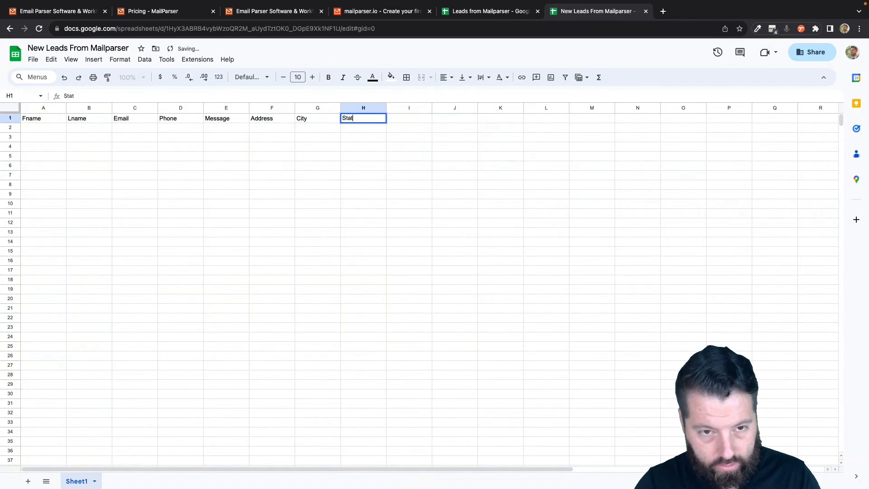
type("tate Zi")
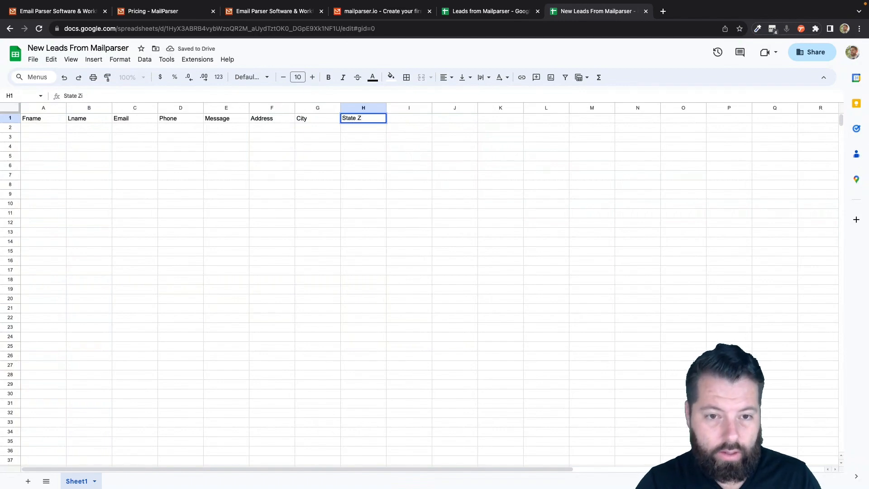
key("BackSpace")
key("BackSpace")
key("Tab")
type("Z")
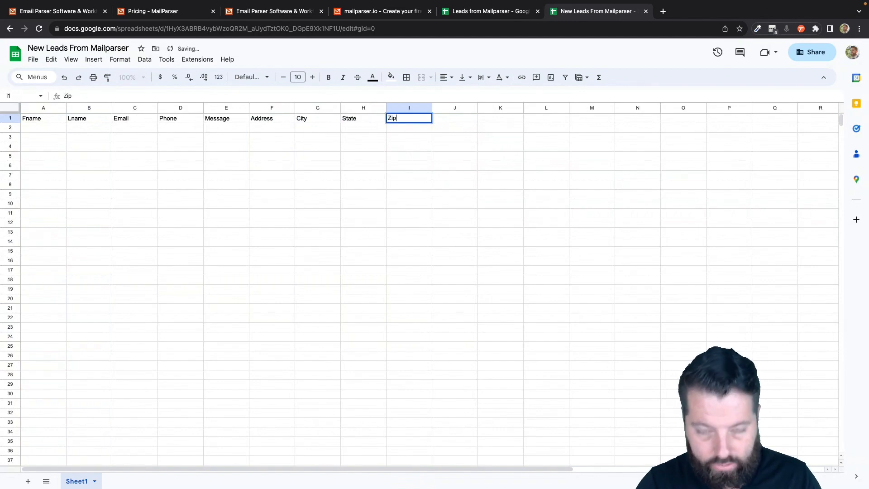
key("Return")
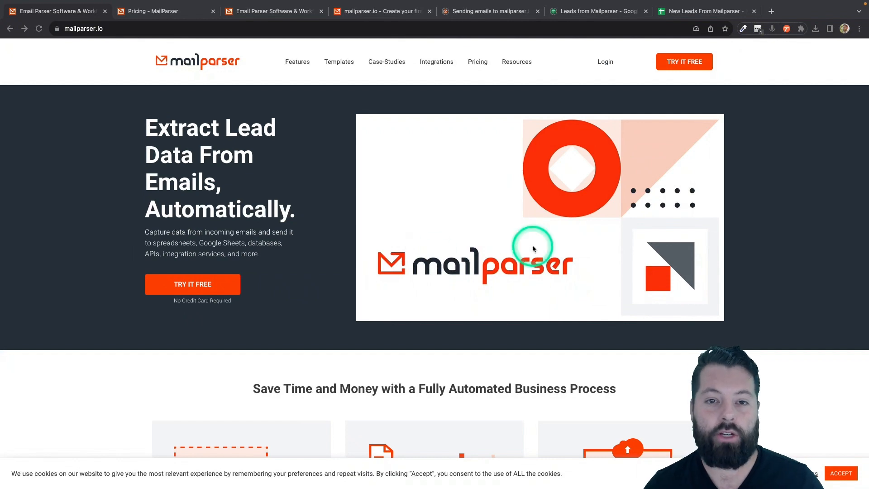
- Switch to the Mailparser app and create a first inbox named "Leads", leaving its category at None
left_click(171, 13)
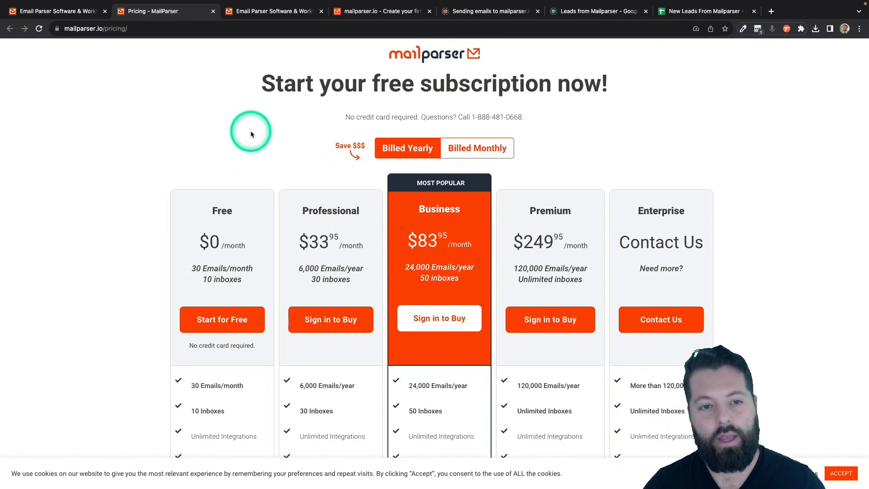
left_click(368, 12)
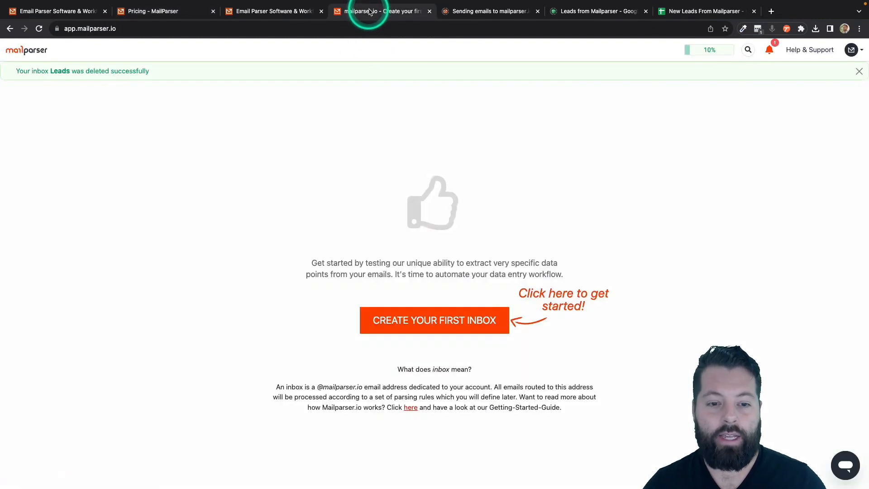
left_click(432, 321)
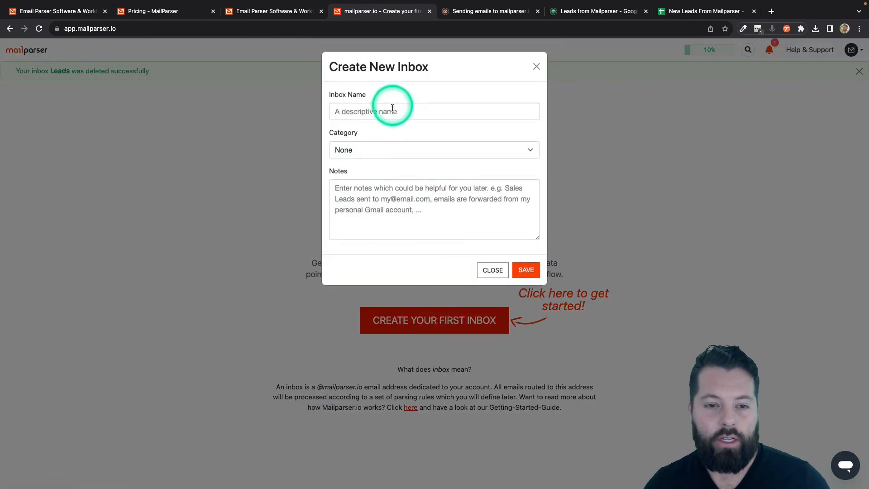
left_click(391, 111)
type("LEa")
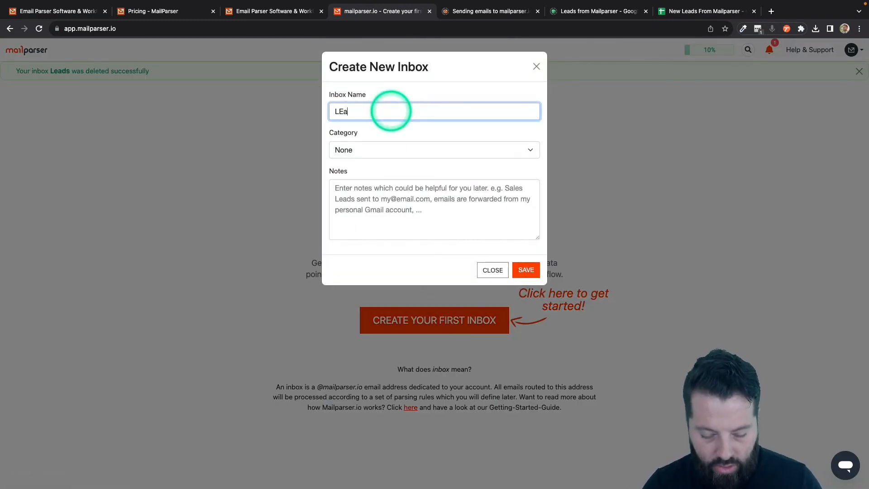
key("BackSpace")
key("BackSpace")
key("BackSpace")
type("eads")
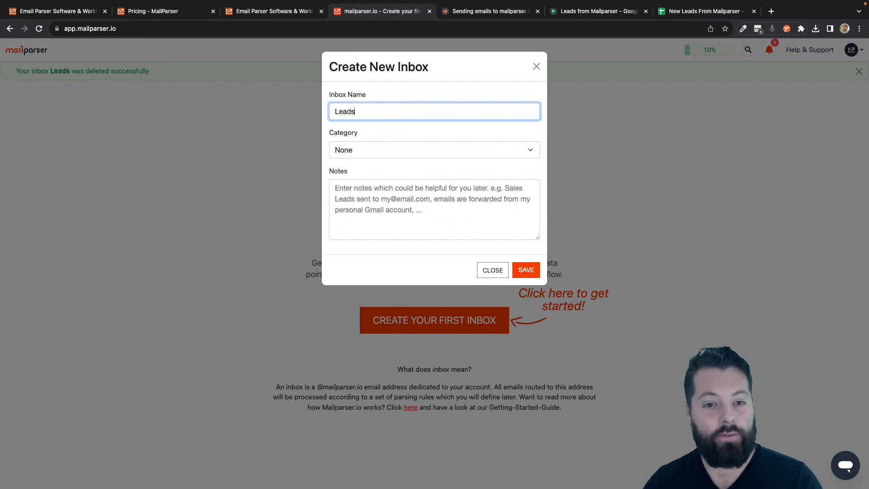
left_click(527, 275)
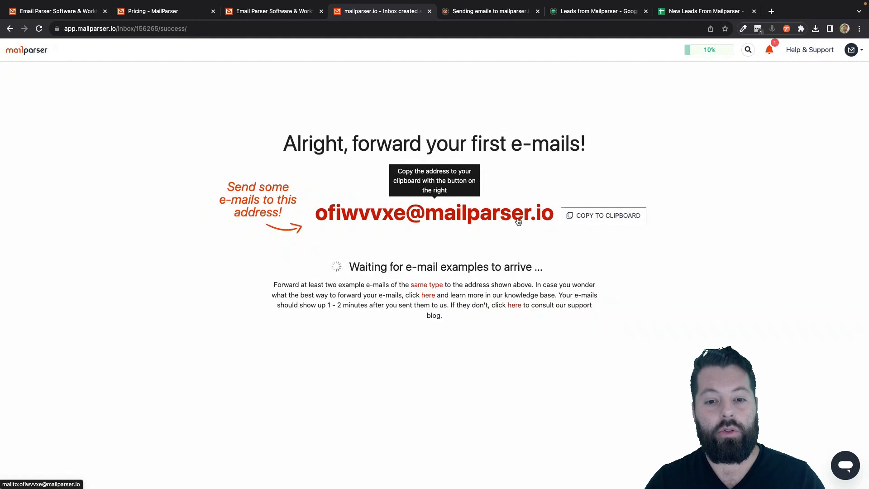
- Copy the new inbox's e-mail address to the clipboard for forwarding sample e-mails
left_click(450, 222)
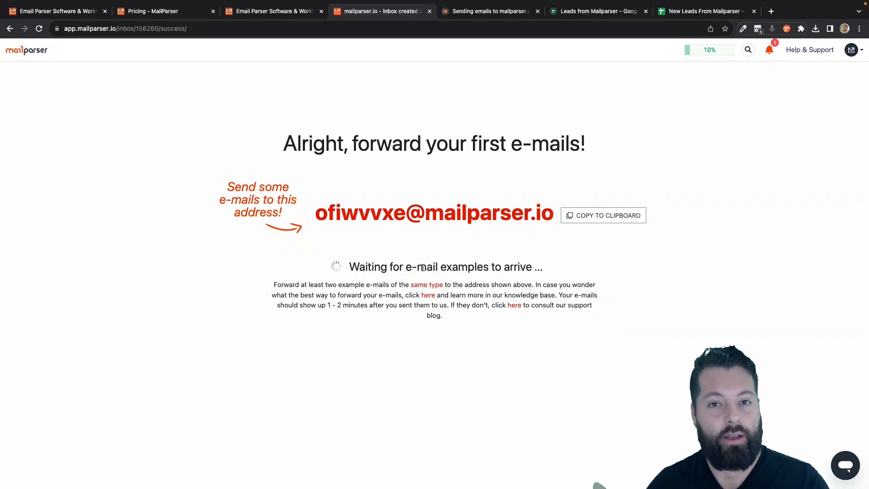
left_click(600, 225)
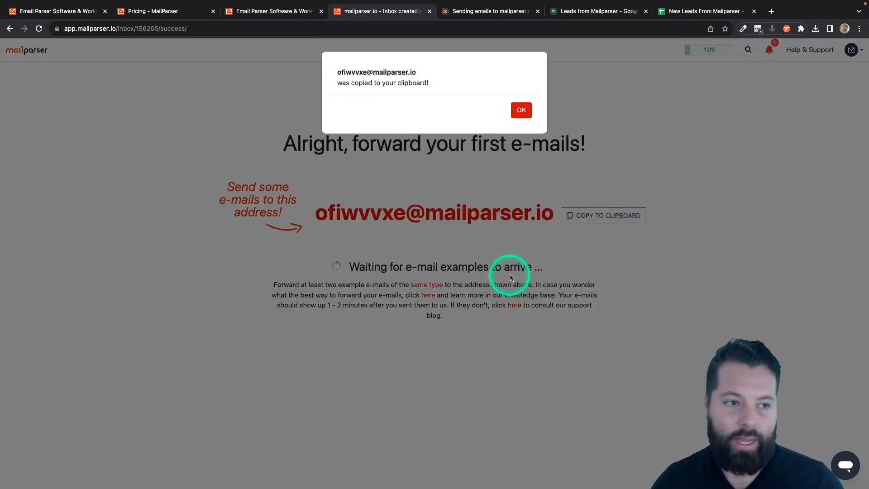
left_click(521, 110)
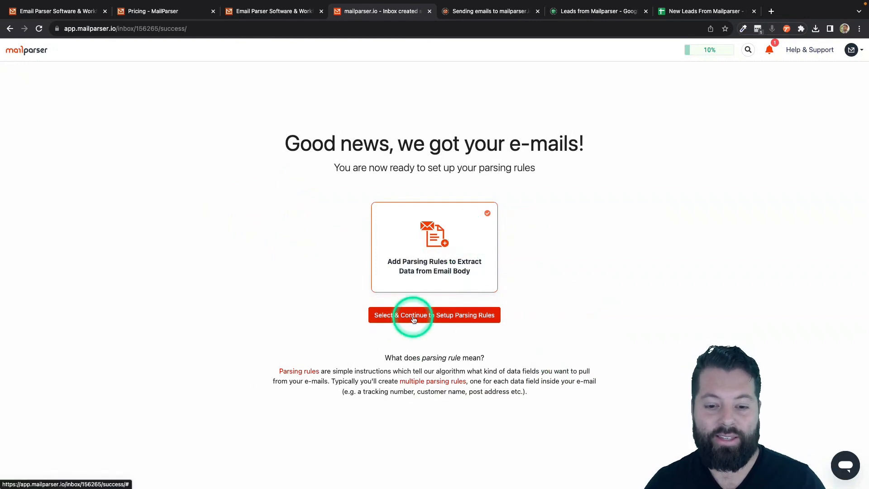
- Set up the inbox's parsing rules from the RamseySolutions Leads template in the Insurance Leads category
left_click(453, 318)
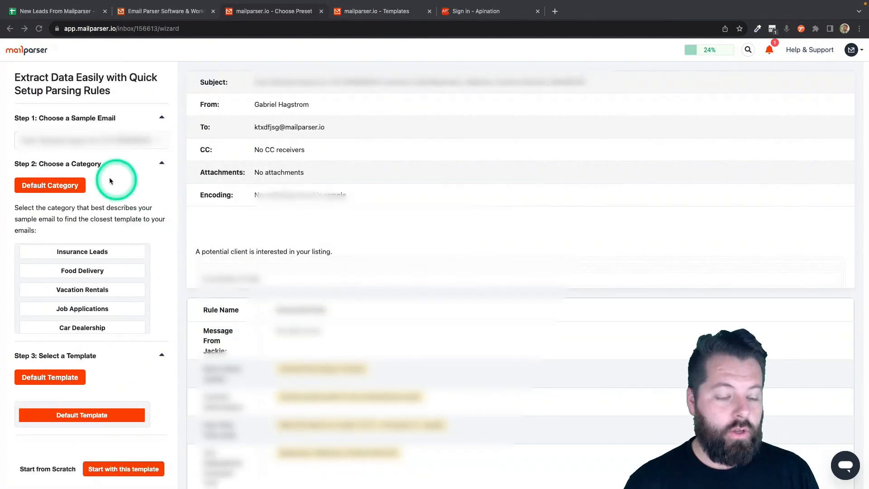
left_click(107, 271)
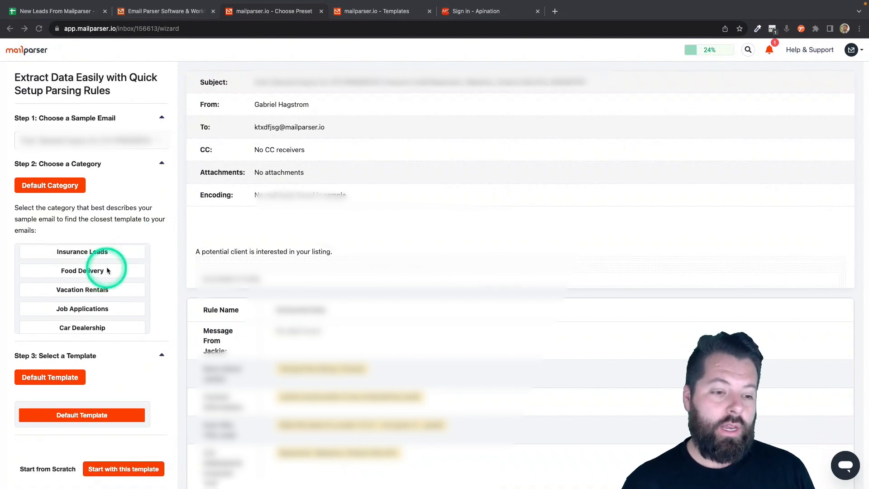
left_click(72, 255)
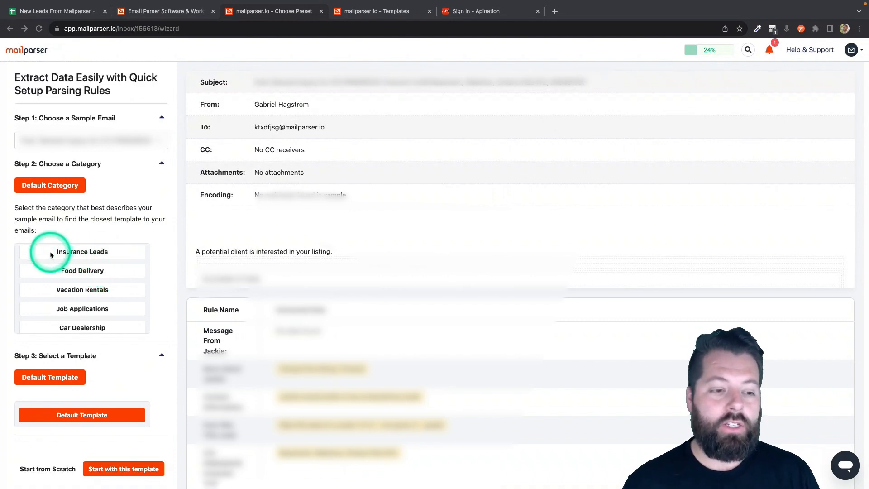
left_click(89, 253)
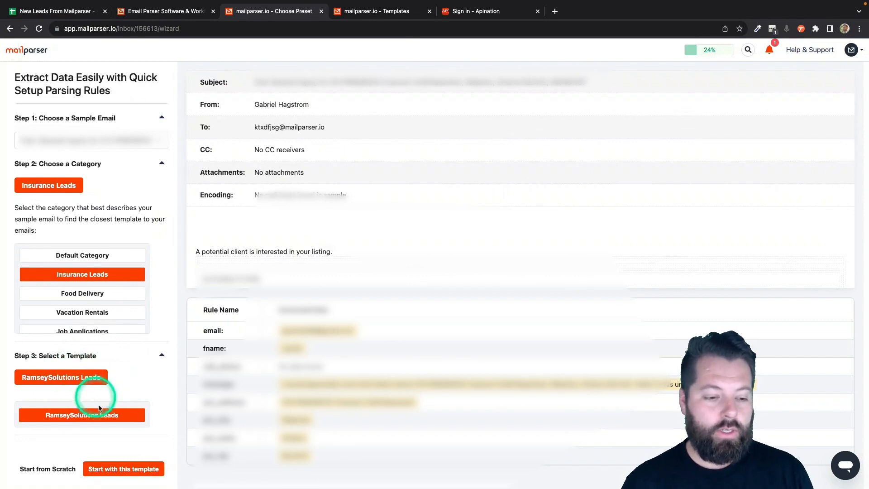
left_click(158, 471)
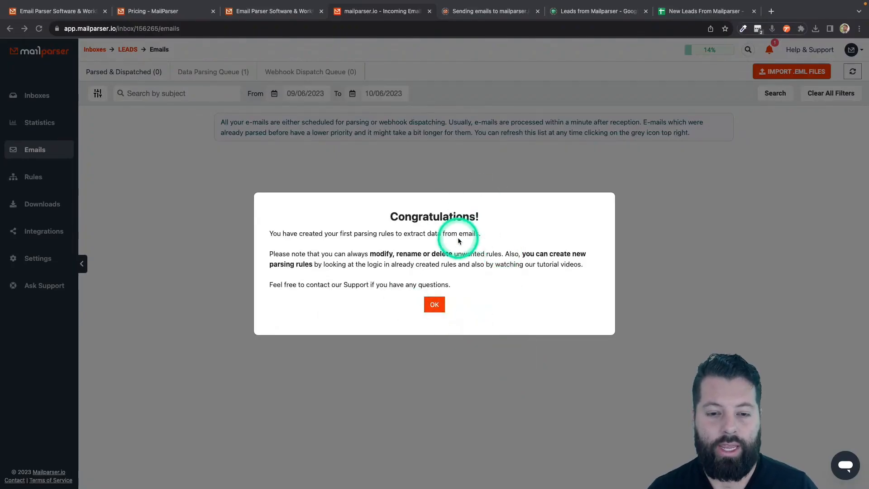
left_click(435, 304)
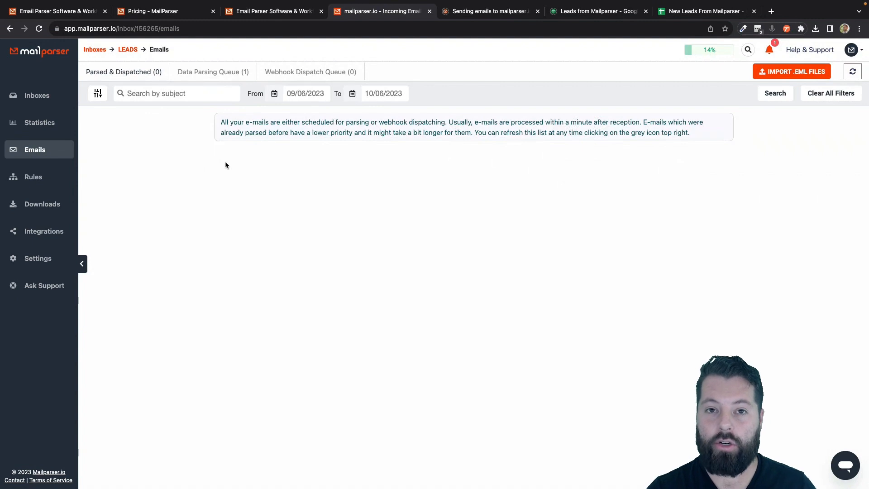
- Start a new Google Sheets integration for the Leads inbox
left_click(38, 235)
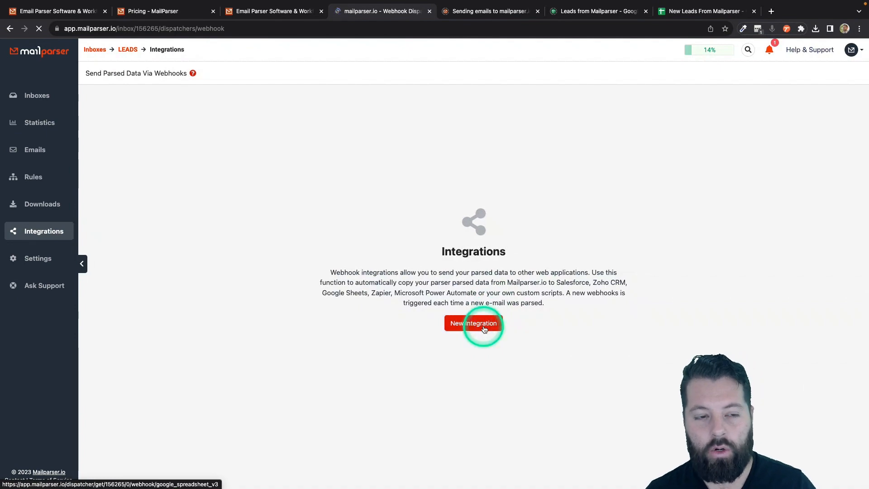
left_click(483, 329)
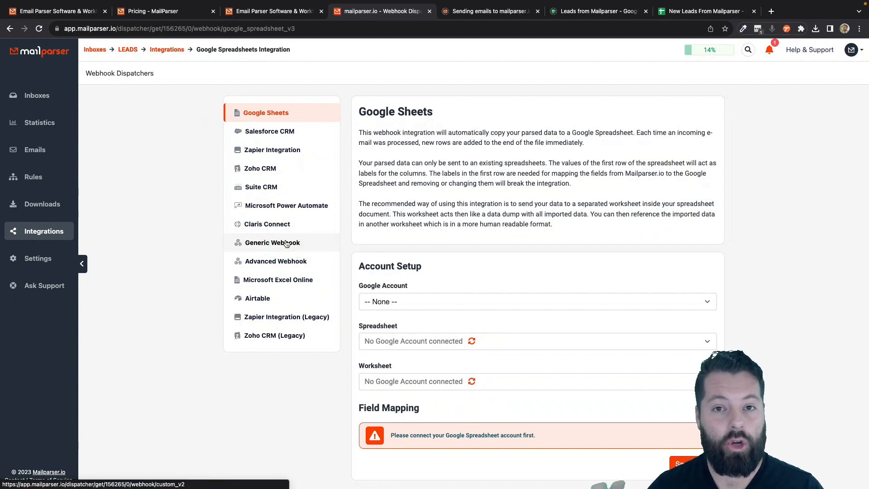
left_click(276, 242)
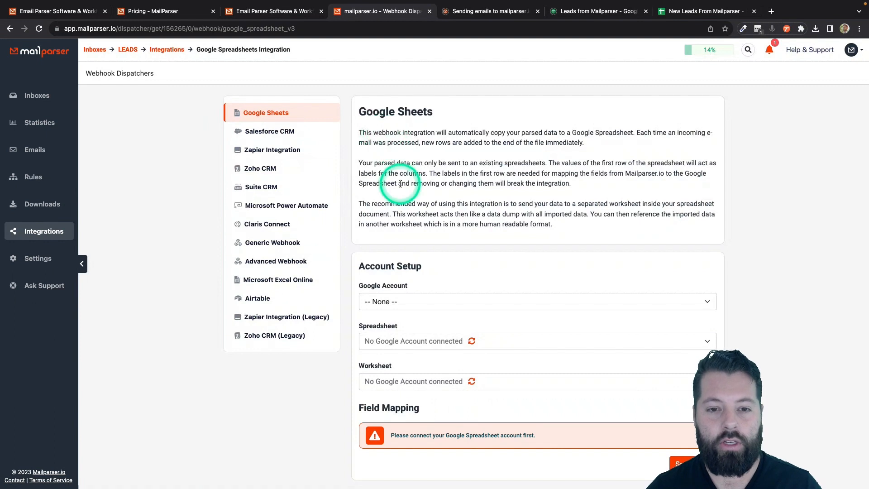
- Select the already connected Google account for the Google Sheets integration
scroll(398, 183, "down", 1)
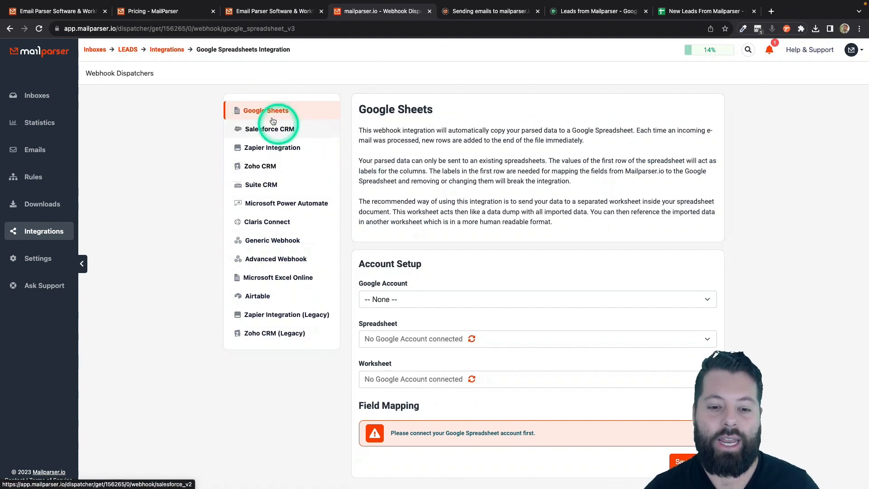
left_click(437, 300)
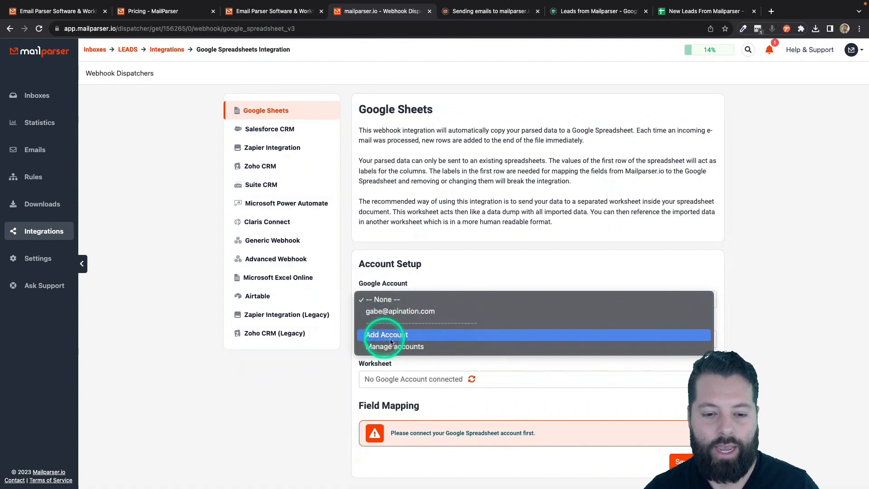
left_click(383, 312)
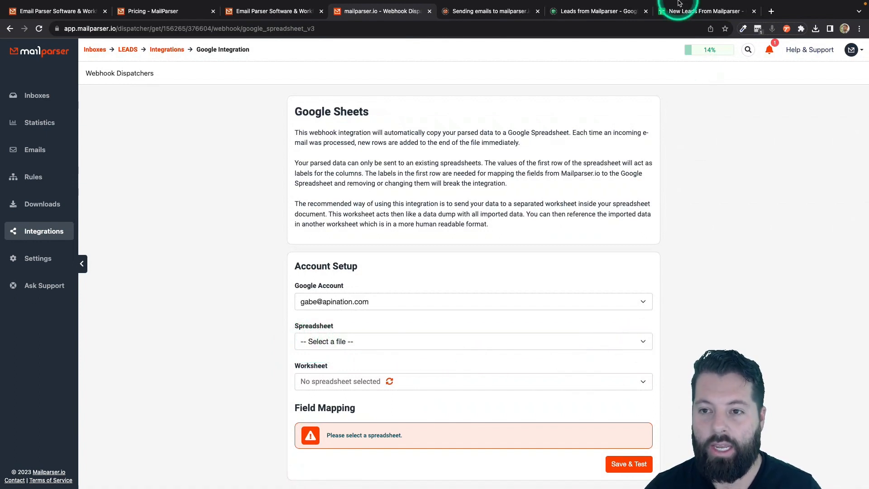
- Choose New Leads From Mailparser as the spreadsheet that receives the parsed data
mouse_move(685, 2)
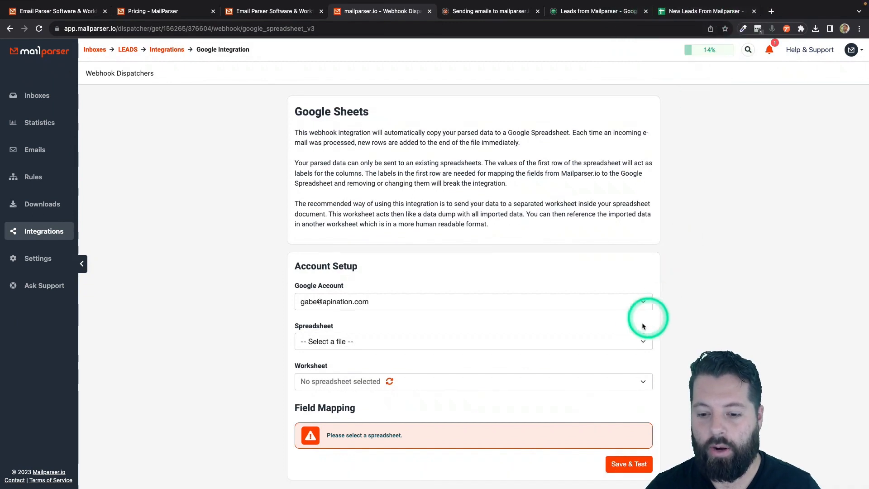
left_click(644, 343)
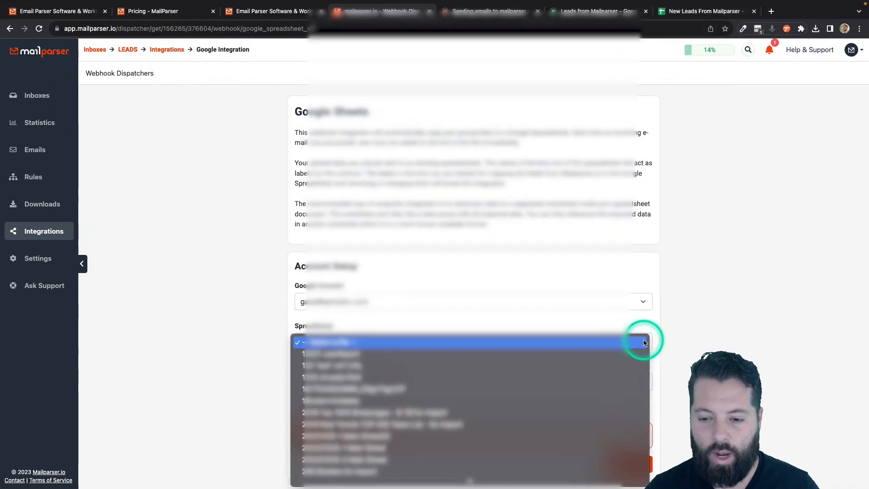
scroll(437, 448, "down", 10)
scroll(437, 449, "down", 20)
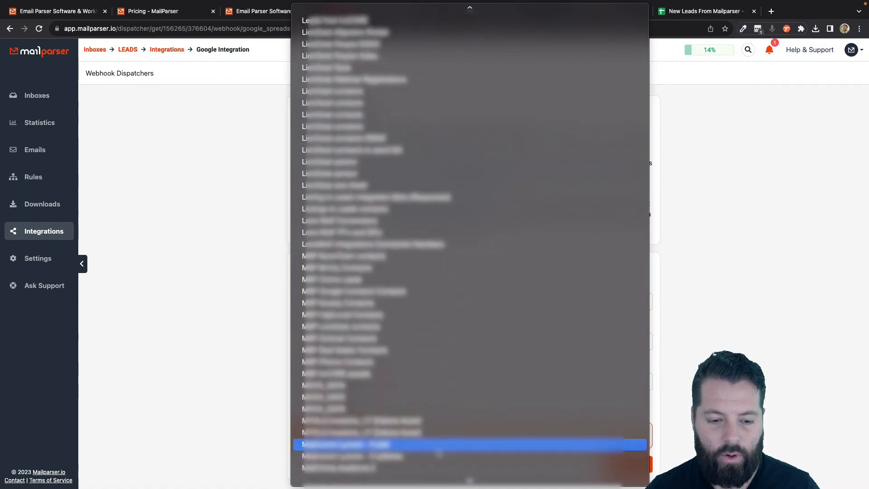
scroll(439, 454, "down", 20)
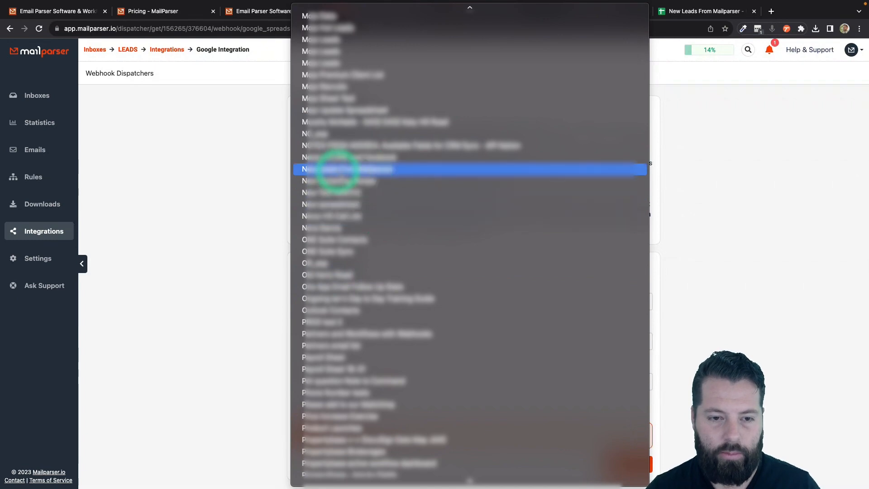
left_click(339, 170)
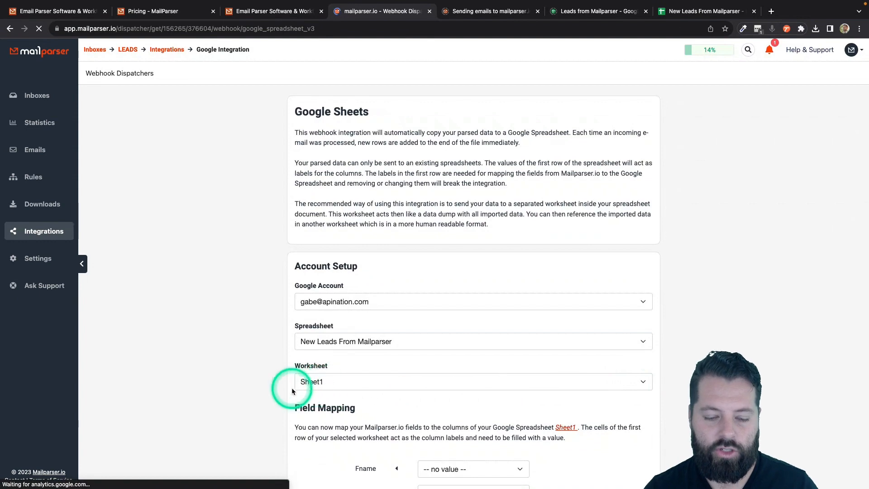
- Map the spreadsheet's Fname column to the fname field and leave Lname without a value
scroll(292, 390, "down", 5)
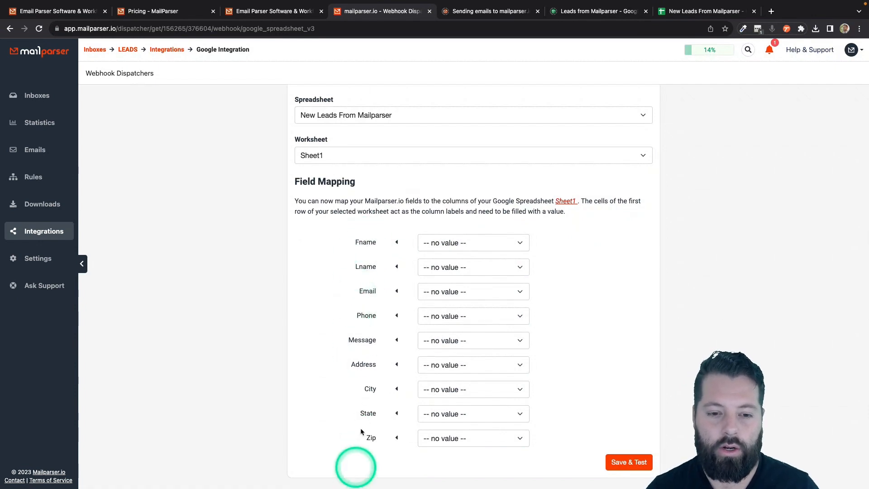
left_click(445, 245)
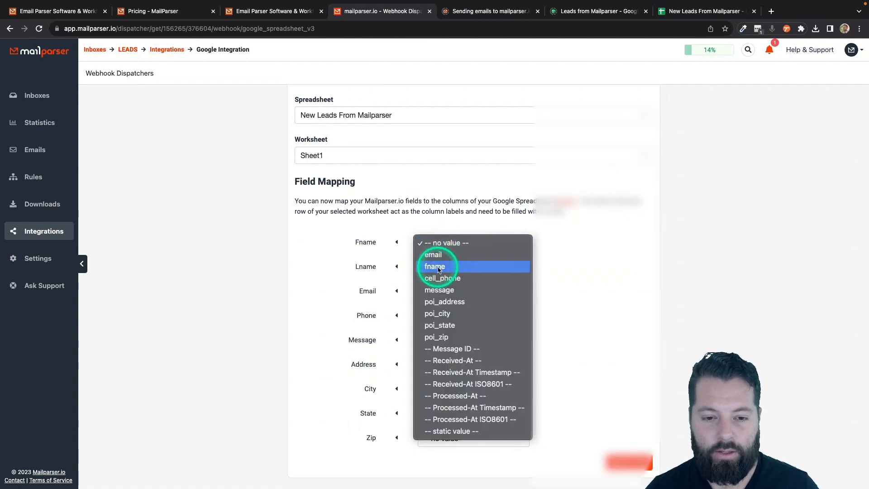
left_click(438, 267)
left_click(439, 268)
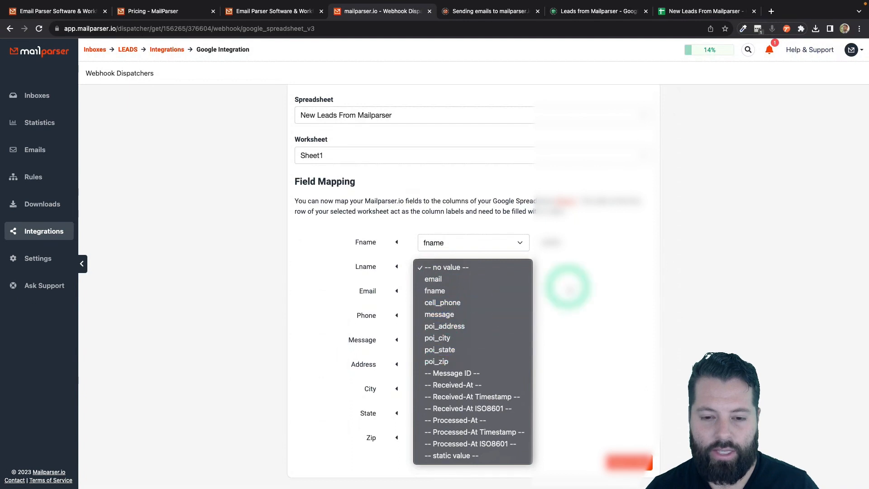
left_click(569, 288)
left_click(501, 267)
left_click(594, 271)
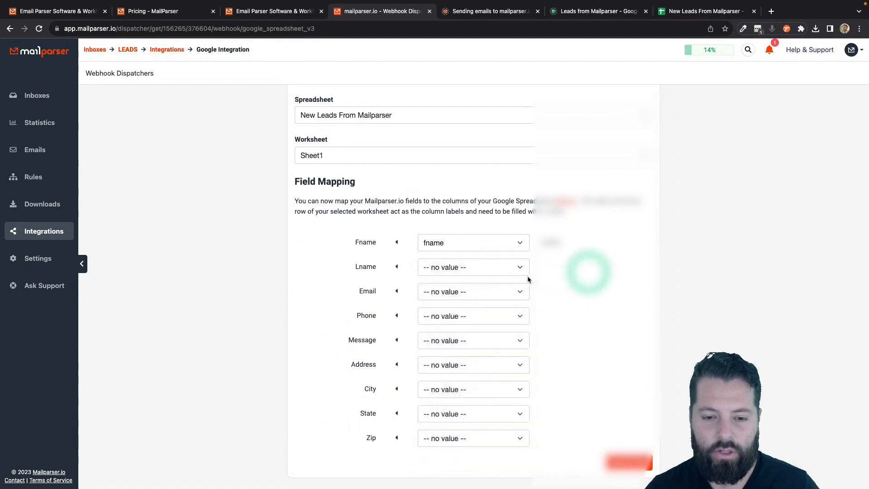
- Map the Email column to email, Phone to cell_phone and Message to message
left_click(495, 293)
left_click(471, 305)
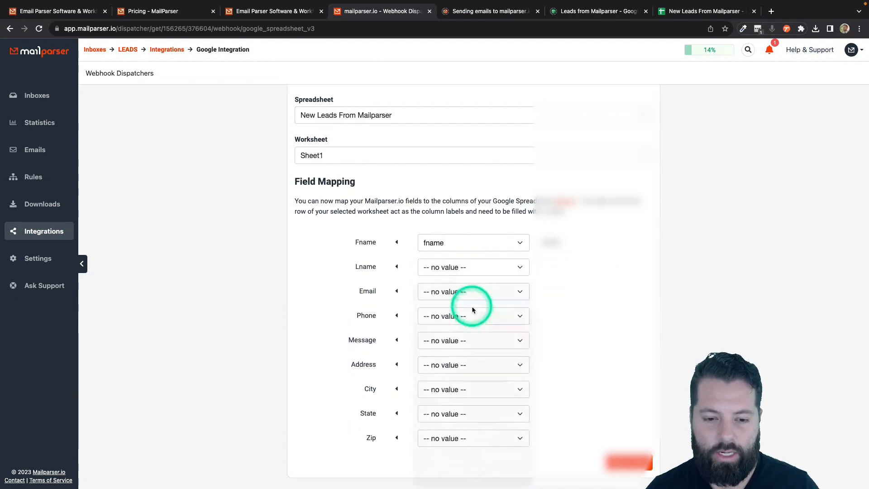
left_click(473, 317)
left_click(460, 351)
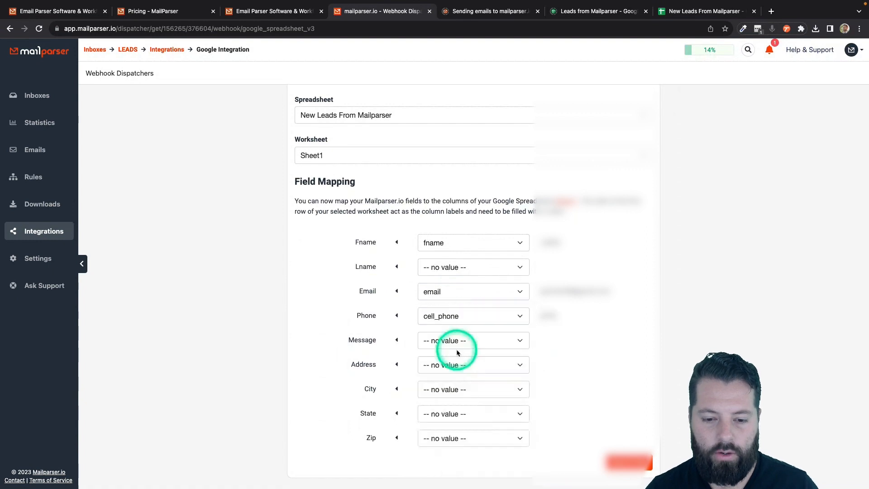
left_click(462, 346)
left_click(456, 387)
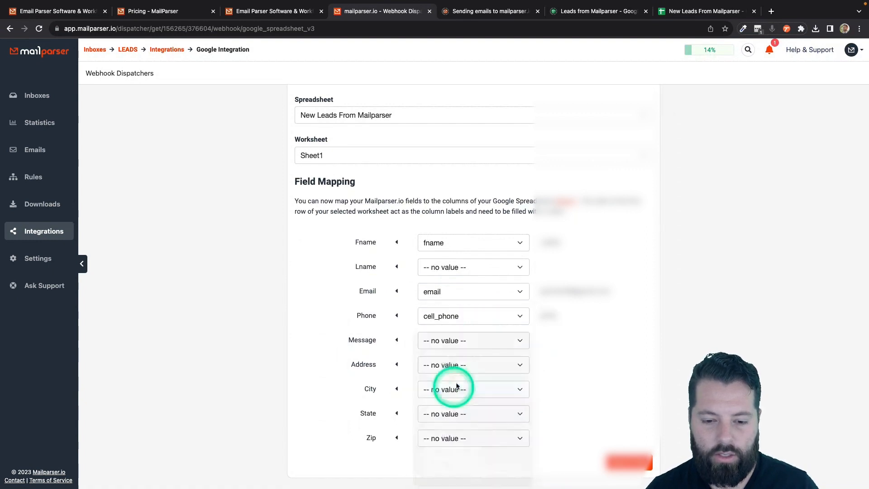
- Map the Address, City, State and Zip columns to poi_address, poi_city, poi_state and poi_zip
scroll(493, 434, "down", 4)
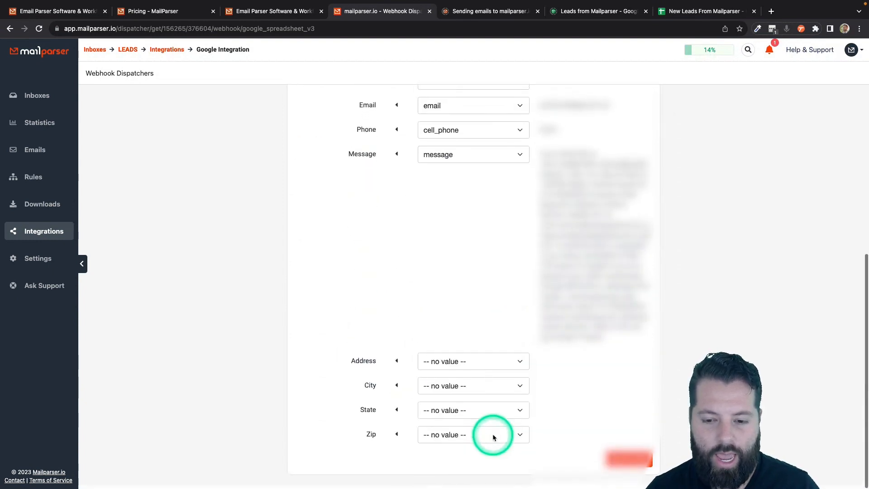
left_click(514, 357)
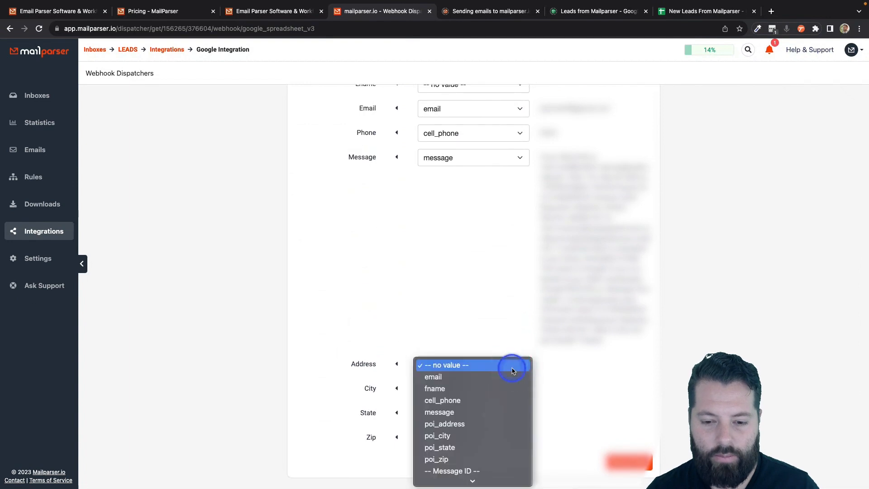
left_click(454, 423)
left_click(466, 398)
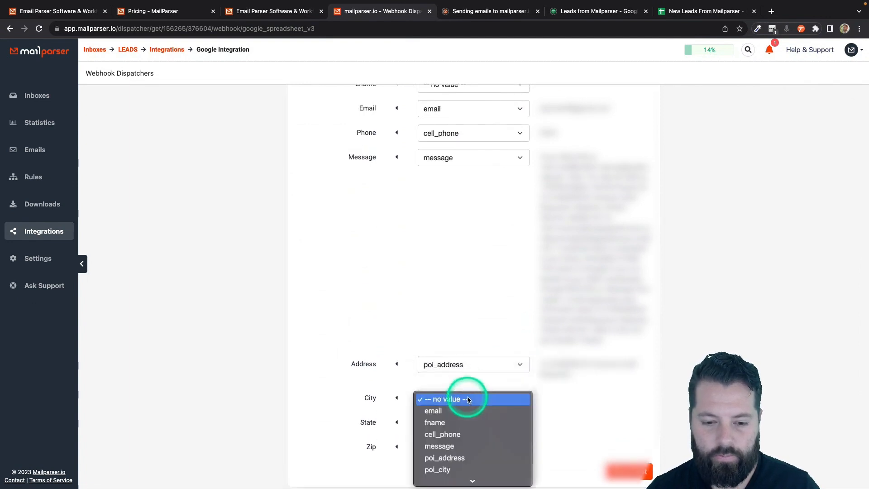
left_click(446, 458)
left_click(458, 422)
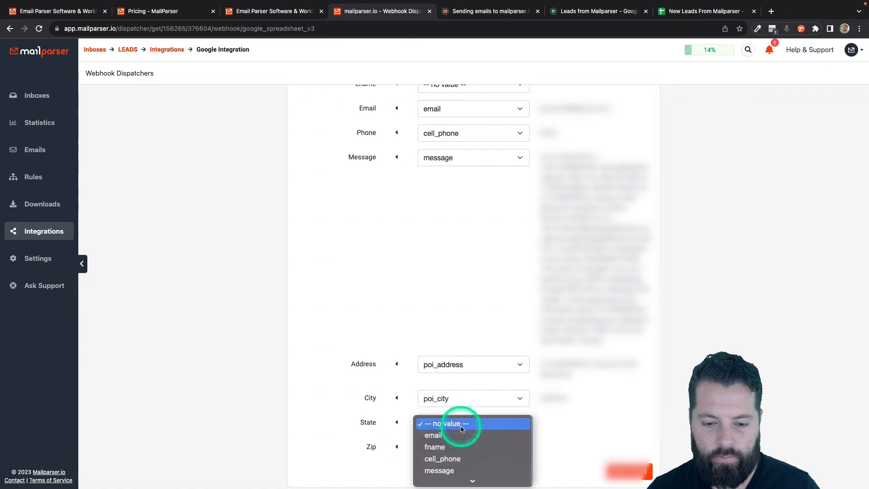
scroll(457, 457, "down", 3)
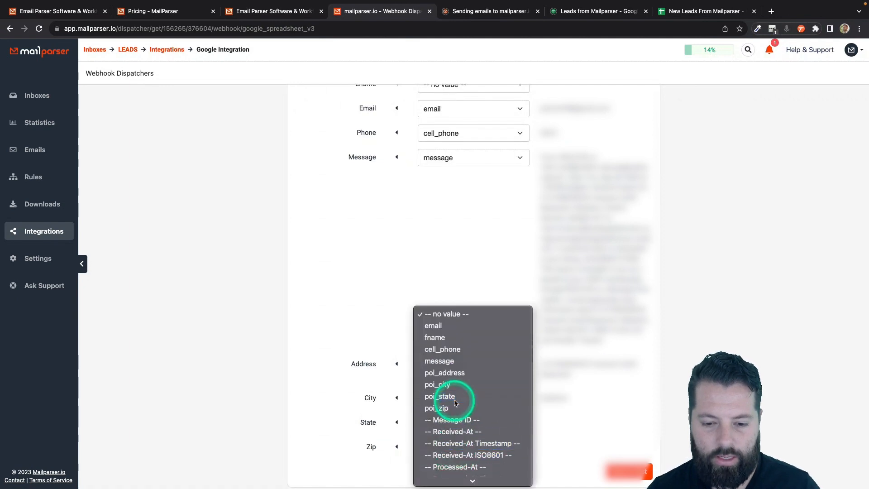
left_click(459, 403)
left_click(461, 446)
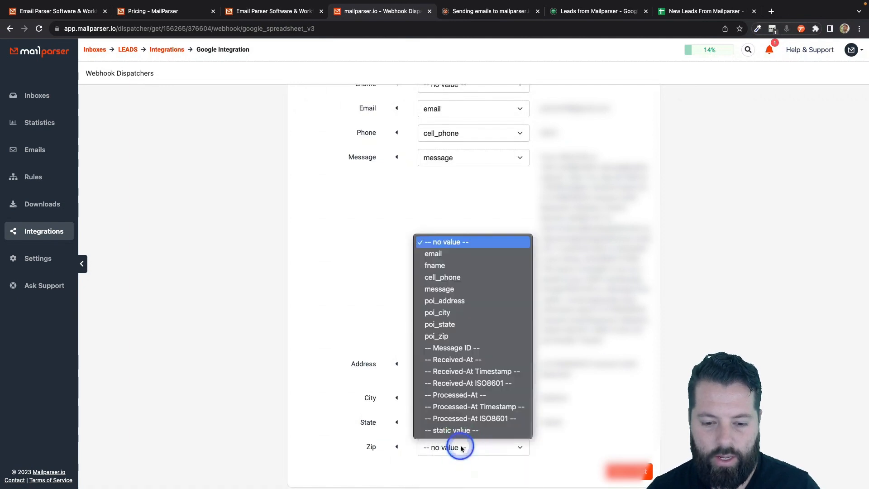
left_click(463, 340)
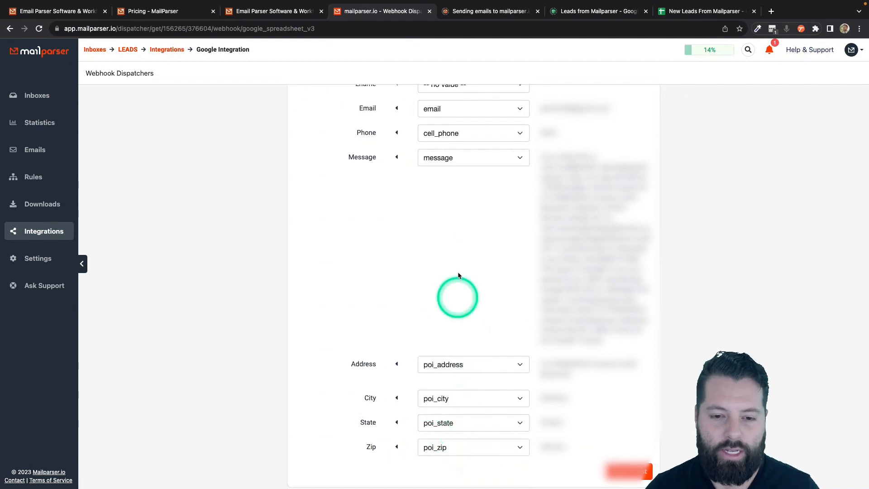
- Save the Google Sheets integration and send test data to the New Leads From Mailparser spreadsheet
scroll(461, 256, "up", 5)
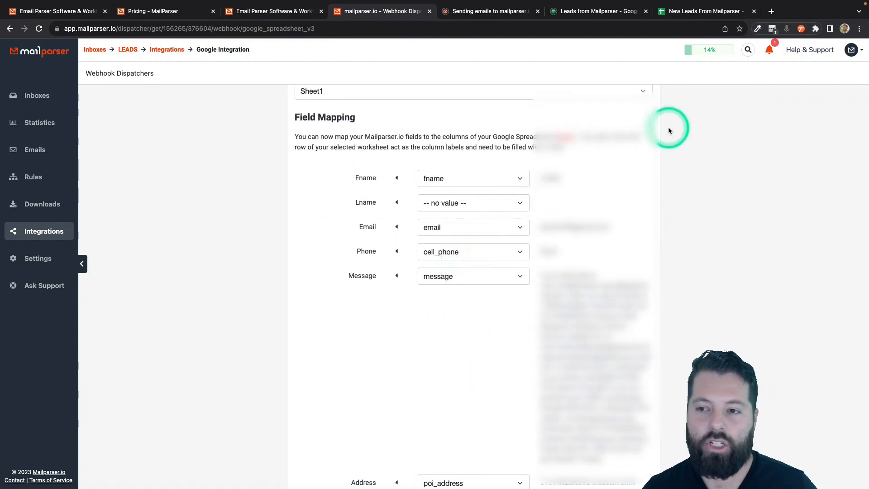
left_click(699, 13)
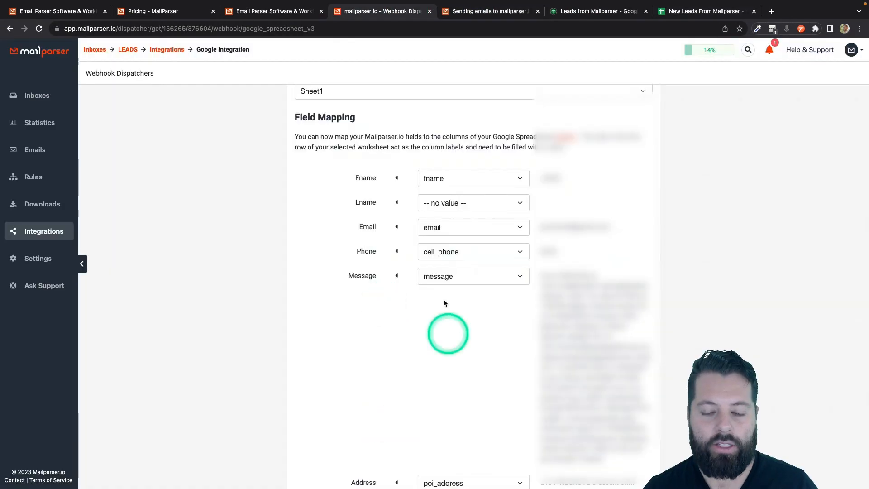
scroll(443, 456, "down", 3)
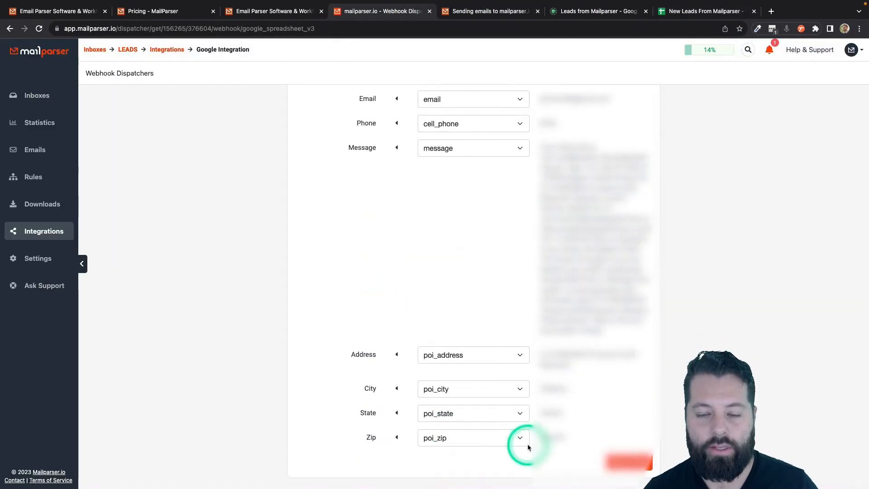
left_click(627, 462)
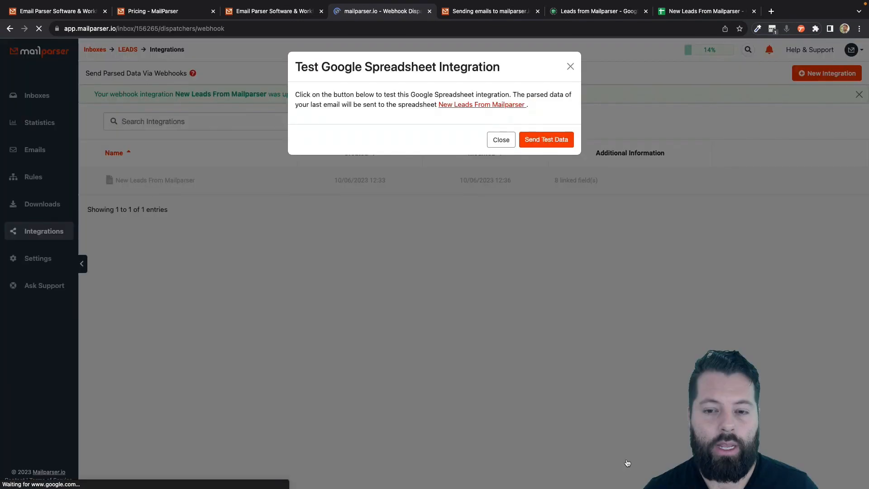
left_click(548, 138)
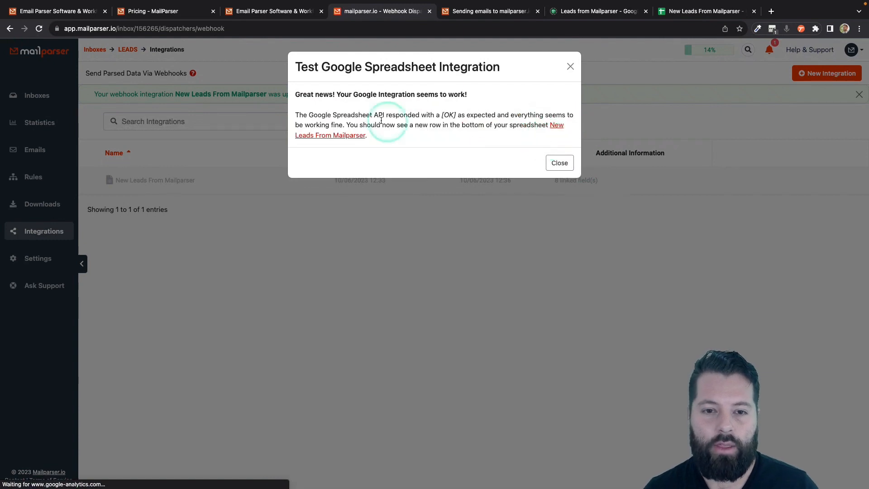
left_click(561, 163)
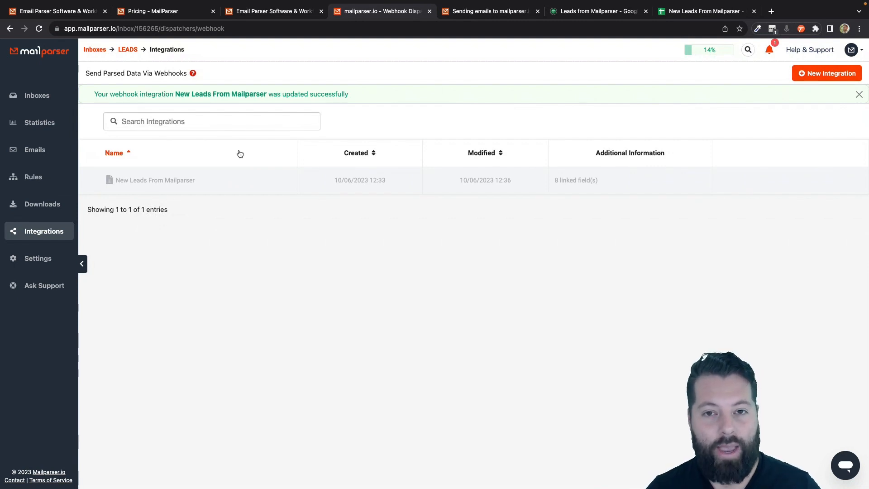
left_click(403, 249)
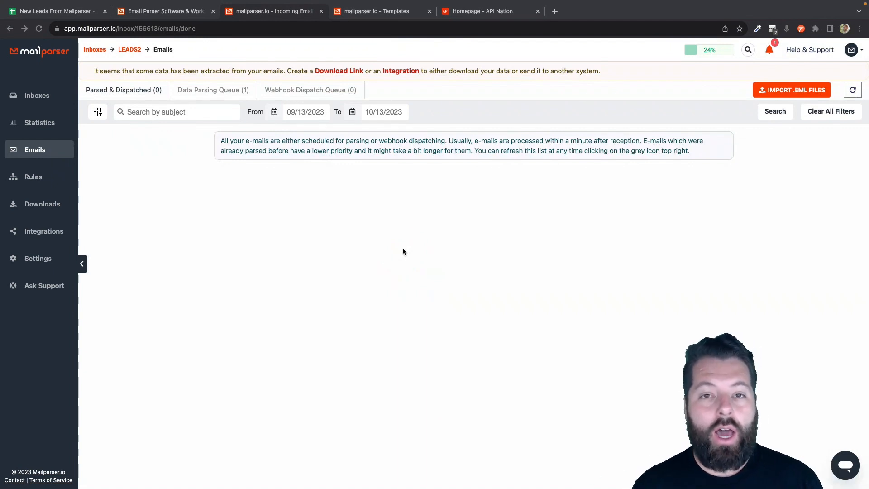
- Switch to the API Nation website and browse its catalogue of apps available for syncing
left_click(491, 10)
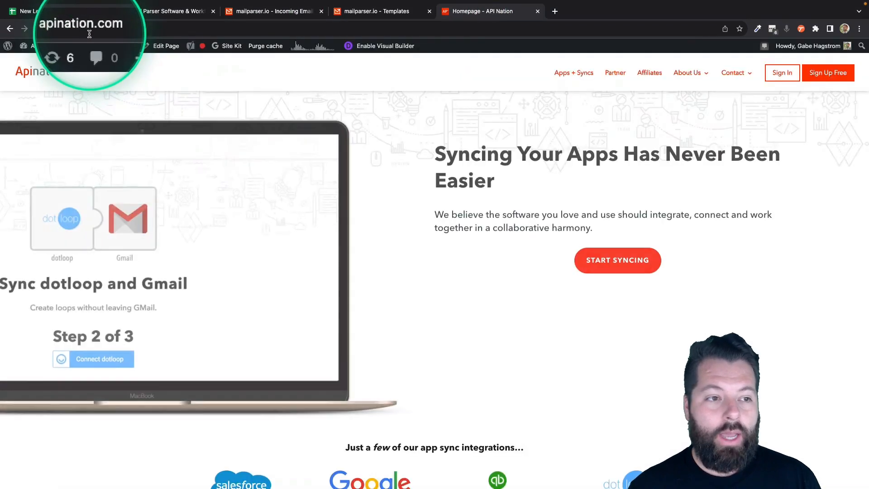
left_click(609, 264)
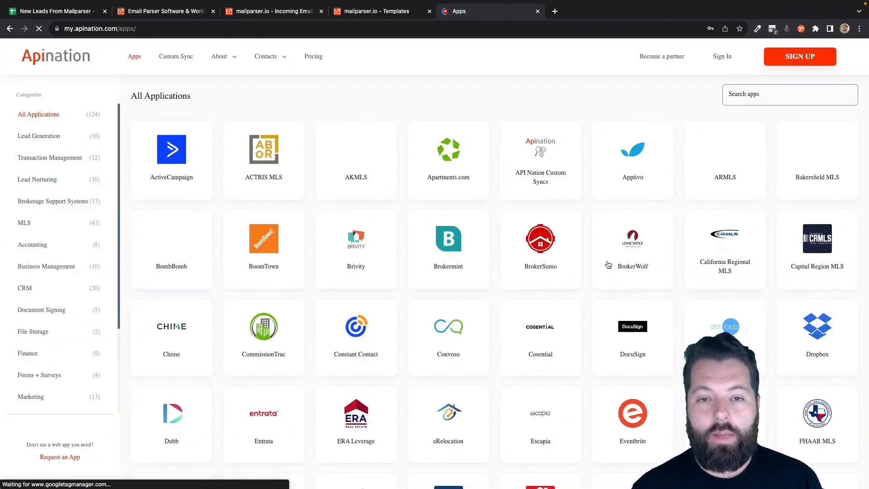
left_click(559, 318)
scroll(560, 320, "down", 1)
scroll(560, 319, "down", 1)
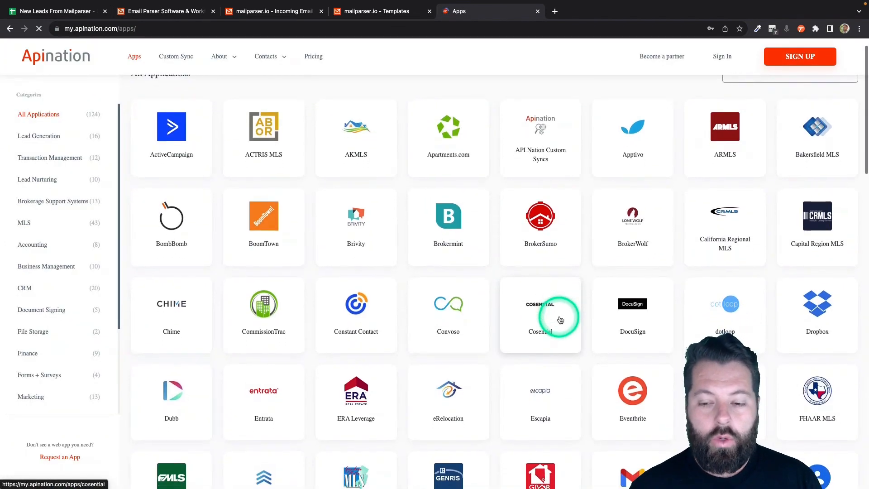
scroll(560, 319, "down", 1)
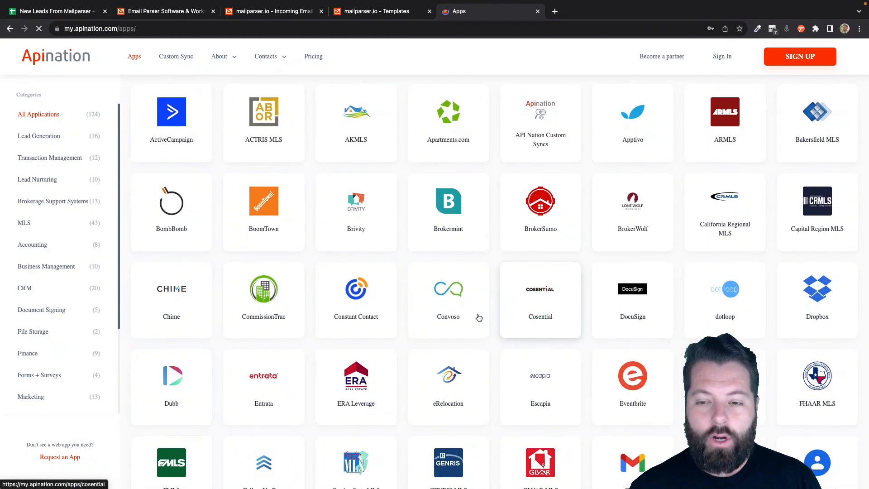
left_click(205, 292)
left_click(244, 311)
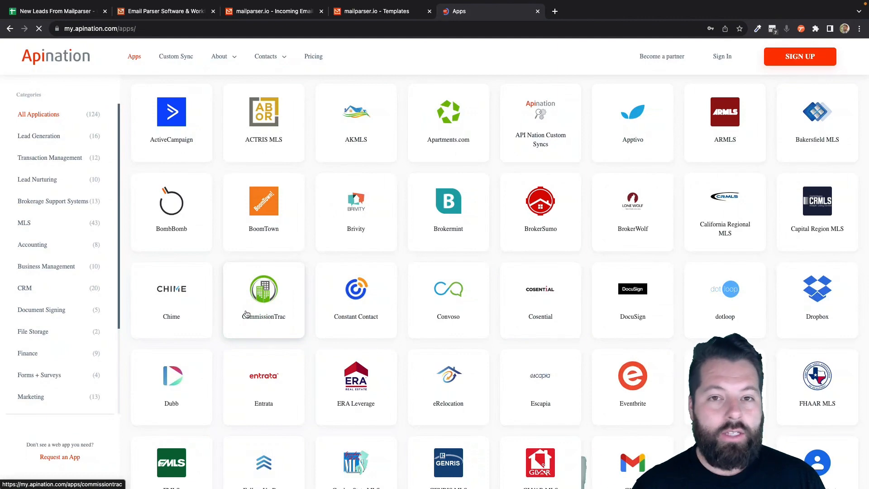
left_click(171, 295)
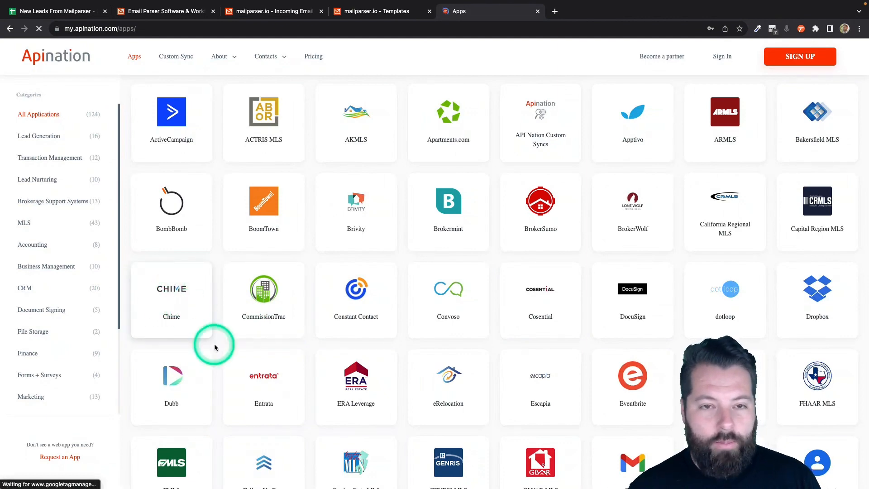
- Open the Chime app in the catalogue and choose Google Sheets as the app to sync it with
left_click(281, 330)
left_click(354, 319)
left_click(435, 306)
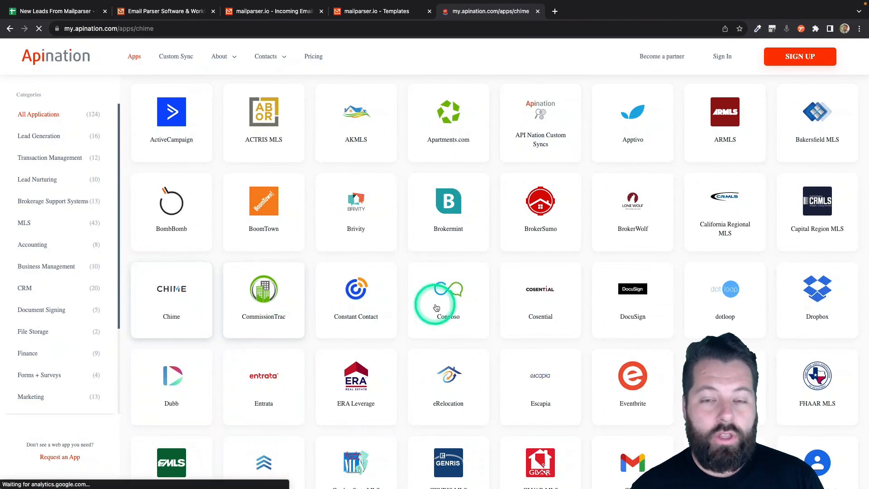
left_click(493, 328)
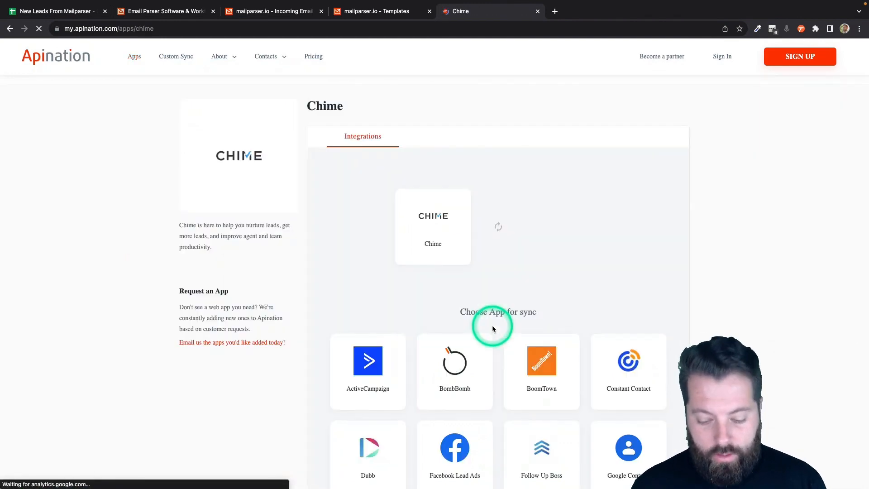
scroll(493, 328, "down", 4)
left_click(374, 355)
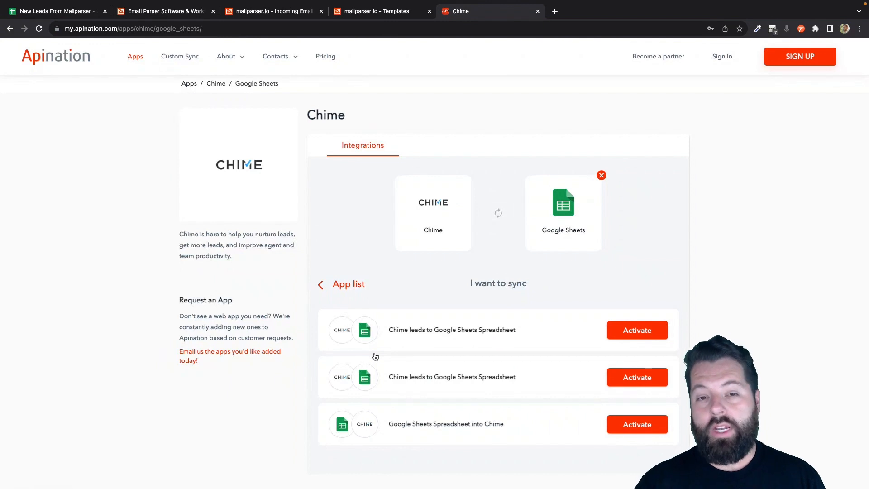
- Review the available Chime and Google Sheets syncs and activate Google Sheets Spreadsheet into Chime
left_click(431, 406)
left_click(343, 330)
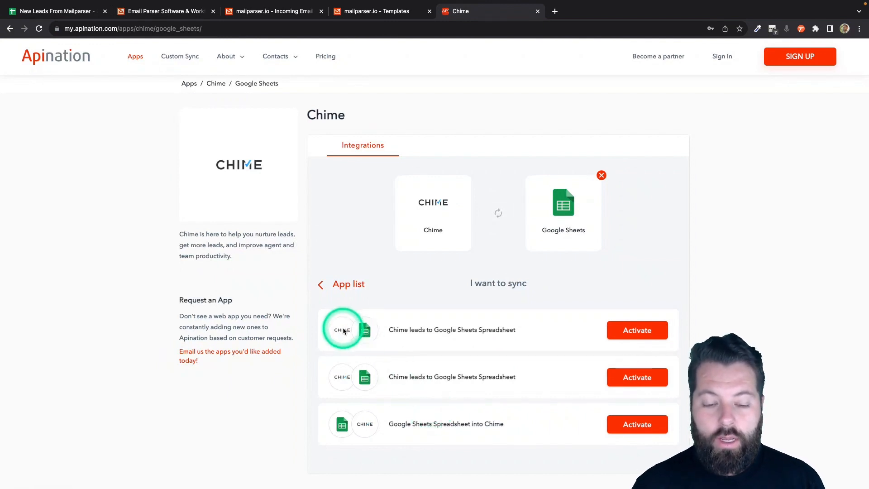
left_click(390, 334)
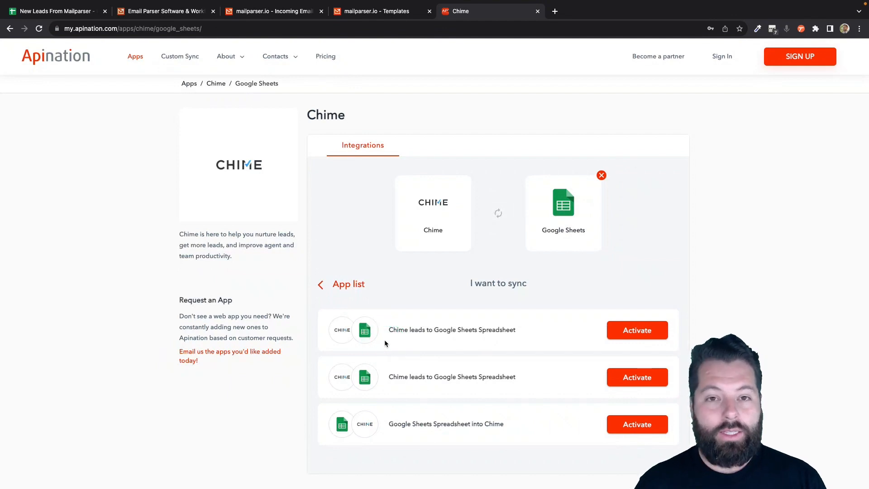
left_click(383, 438)
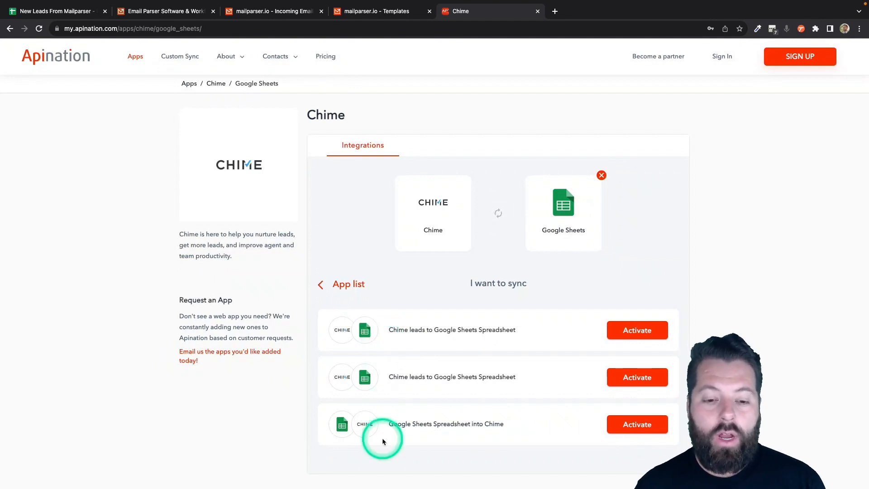
left_click(340, 424)
left_click(342, 434)
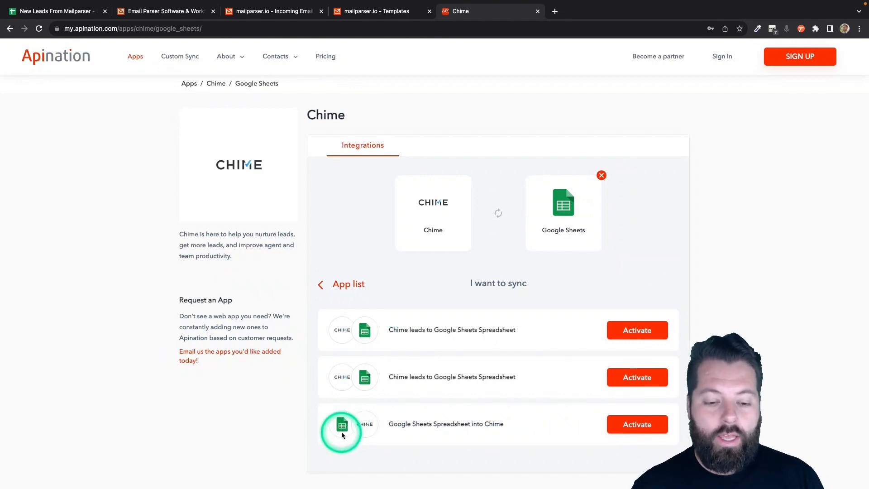
left_click(343, 429)
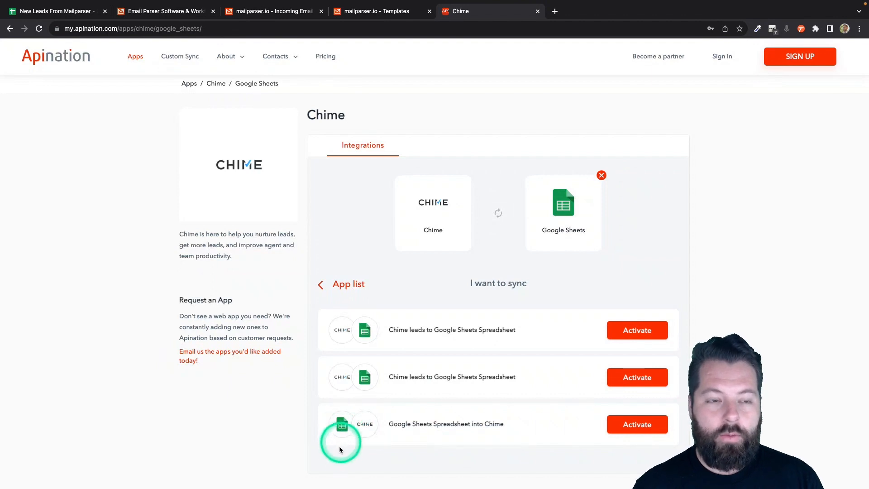
left_click(639, 428)
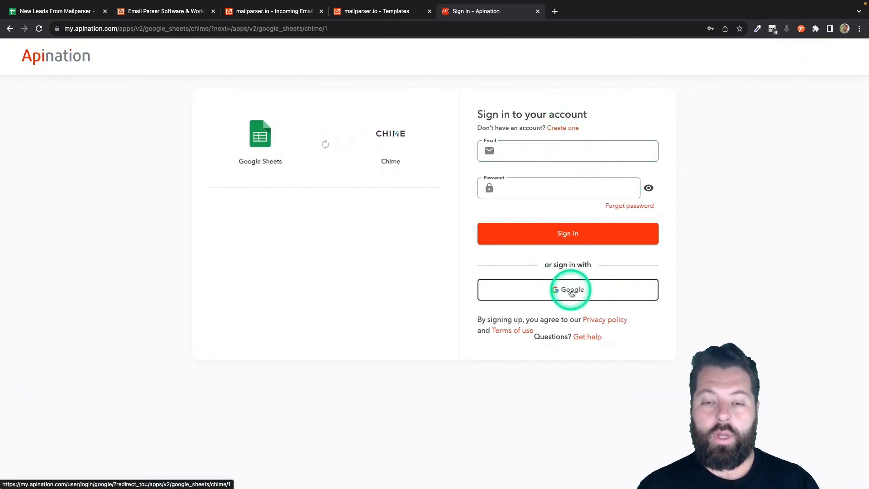
- Sign in to API Nation with Google and connect the Google Sheets and Chime accounts for the sync
left_click(572, 293)
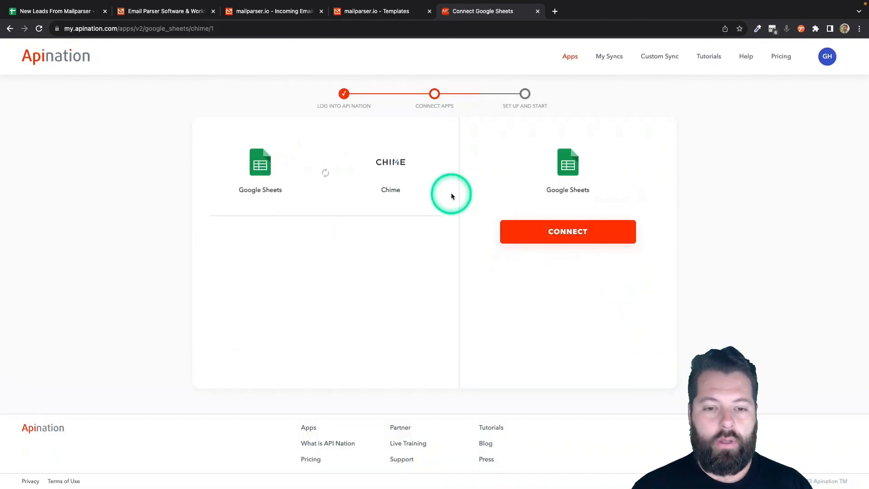
left_click(578, 233)
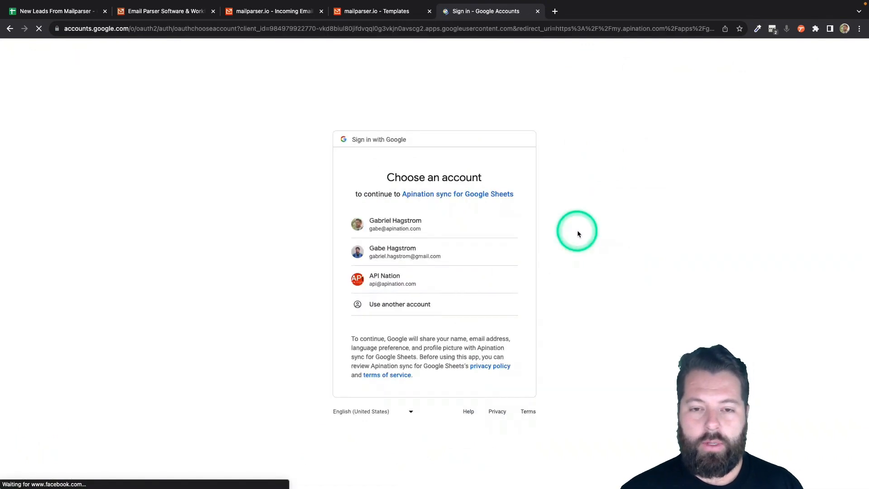
left_click(395, 227)
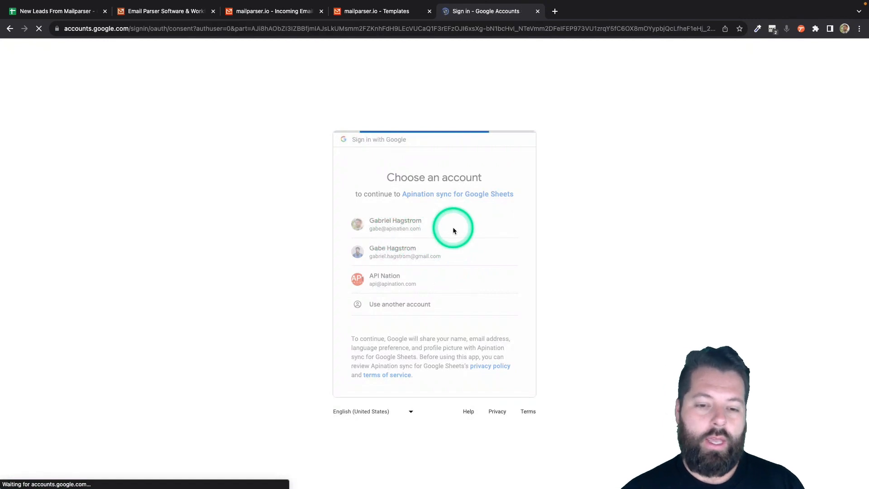
left_click(457, 394)
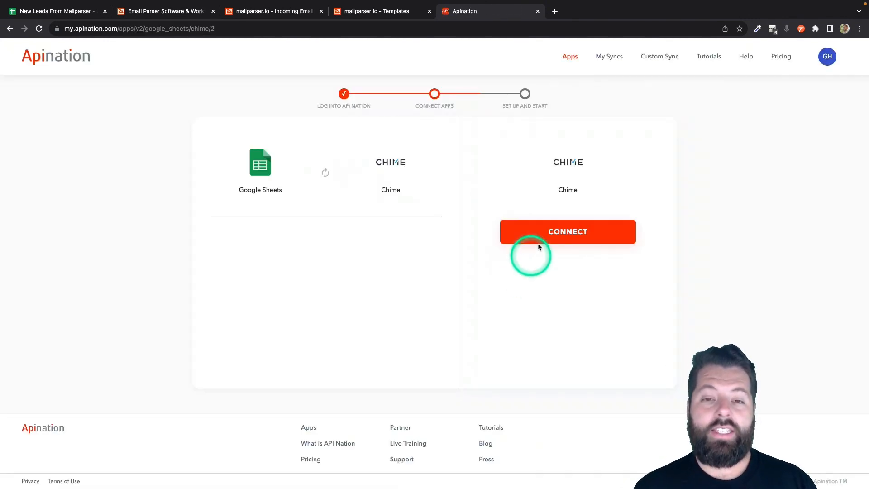
left_click(559, 232)
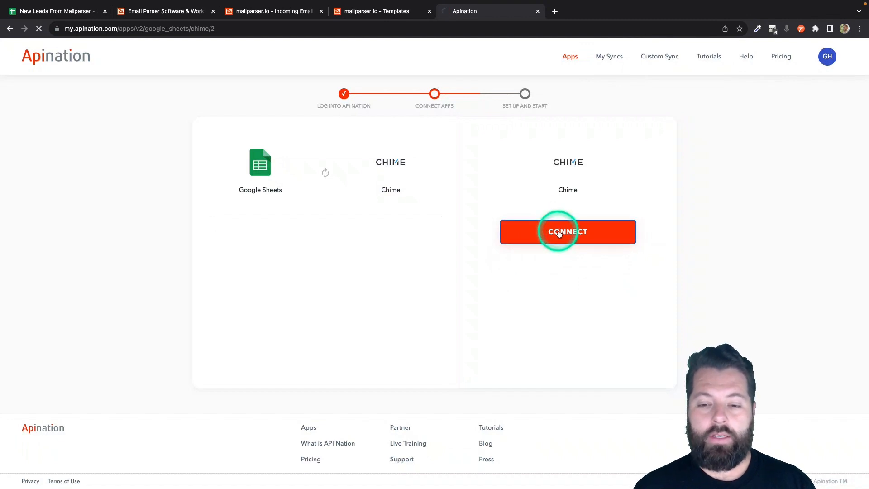
left_click(439, 346)
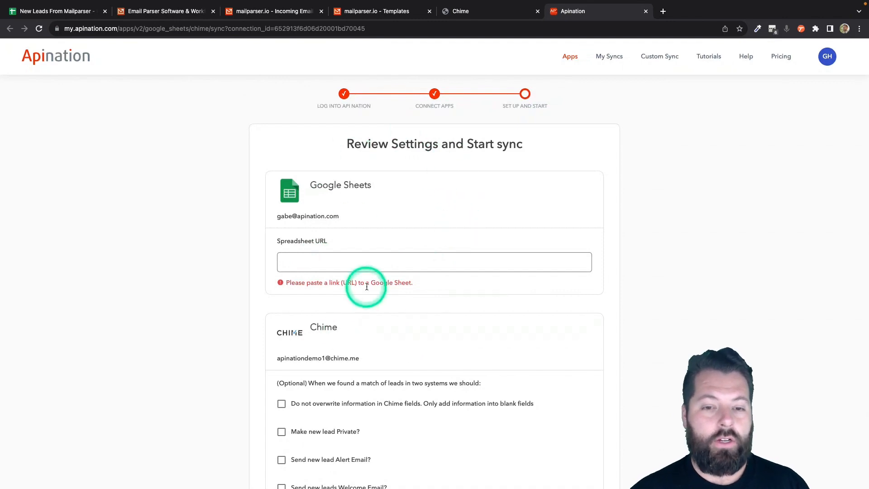
- Copy the URL of the New Leads From Mailparser spreadsheet into the sync's Spreadsheet URL setting
left_click_drag(279, 244, 351, 237)
left_click(293, 238)
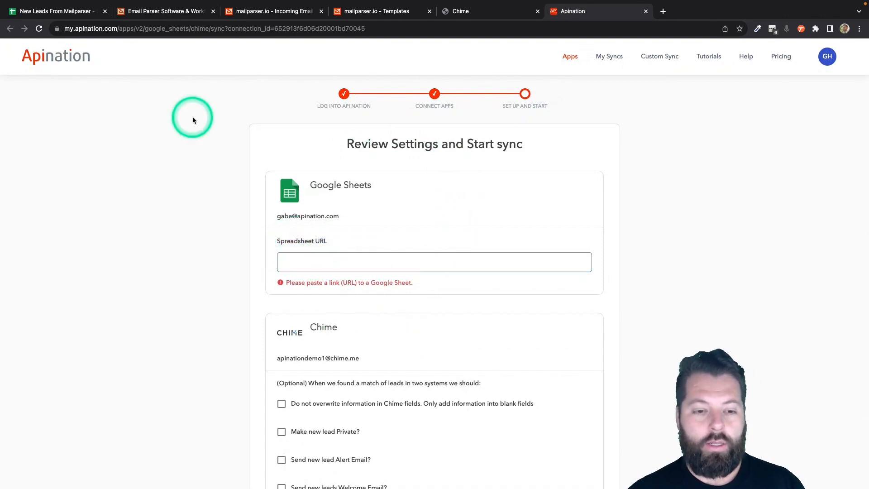
left_click(60, 11)
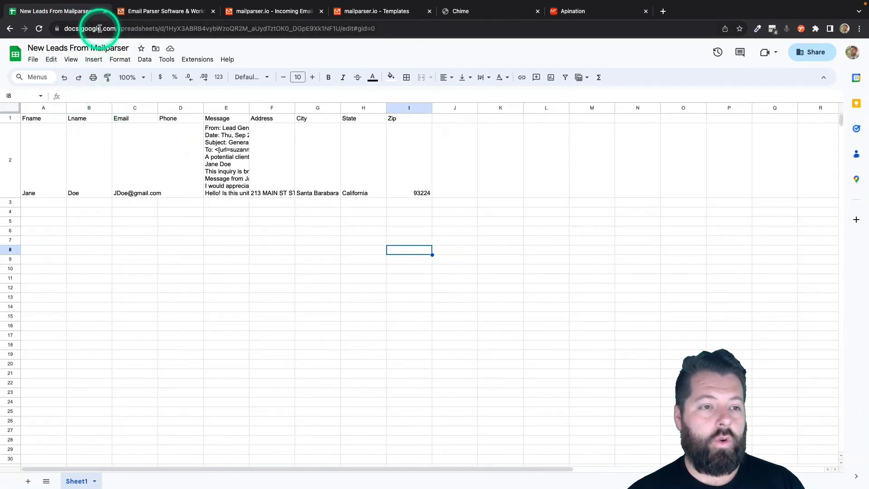
left_click(99, 29)
key("ctrl+c")
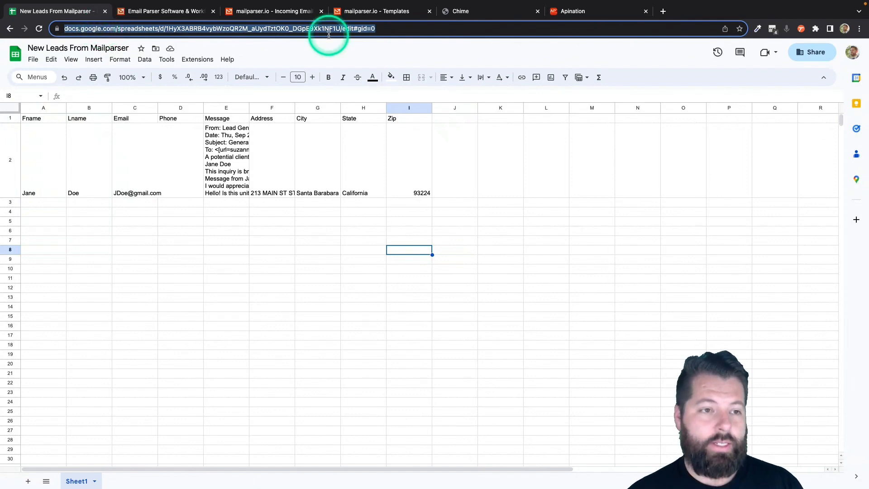
left_click(572, 12)
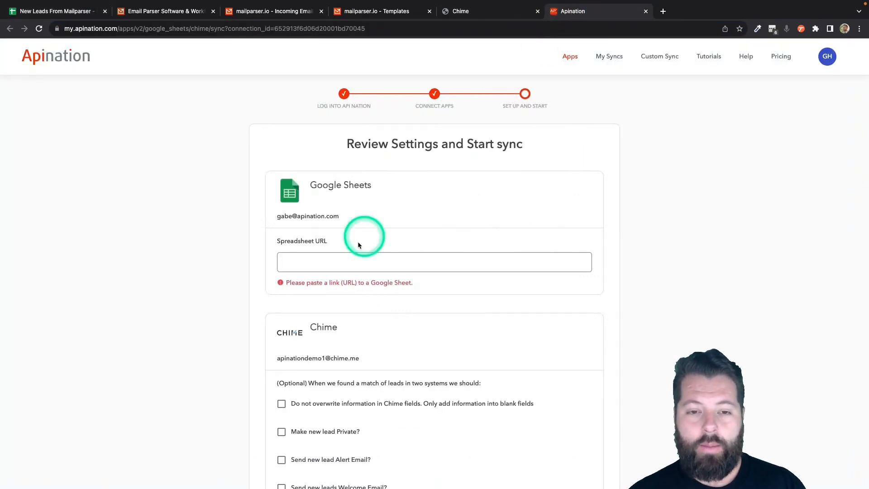
left_click(352, 259)
key("ctrl+v")
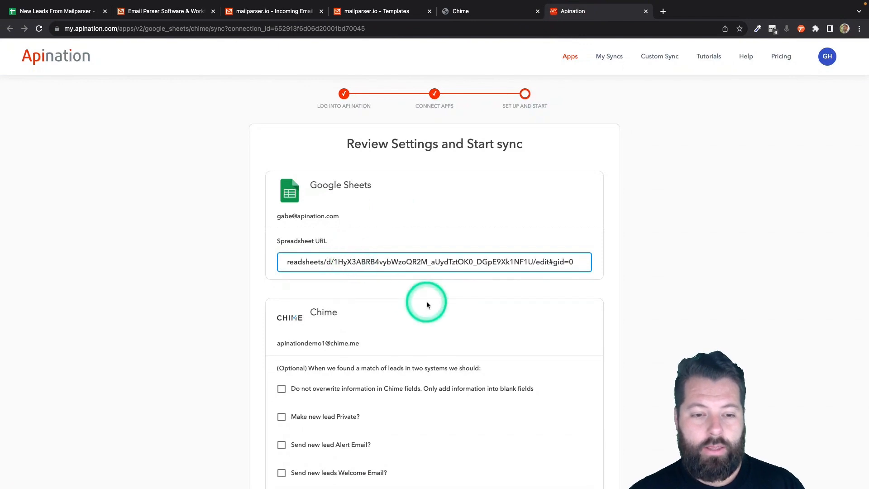
- Set the Chime side not to overwrite existing information and only add information into blank fields
scroll(427, 300, "down", 2)
scroll(428, 304, "down", 3)
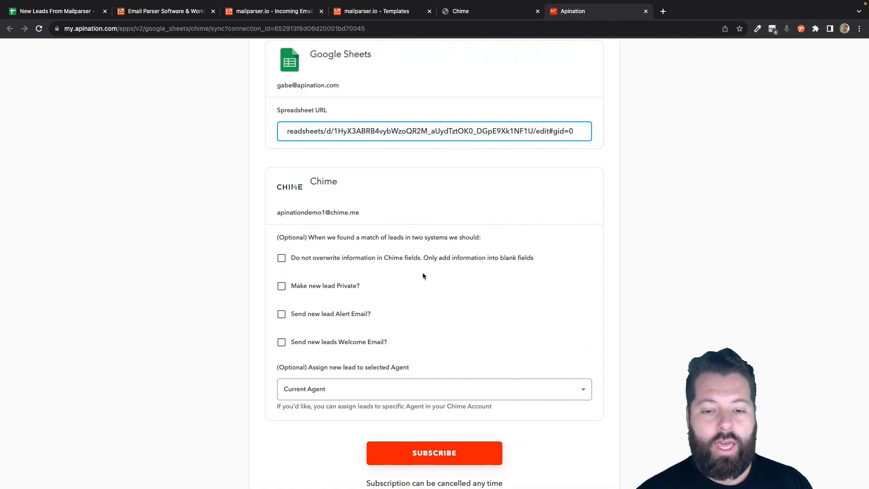
left_click(282, 258)
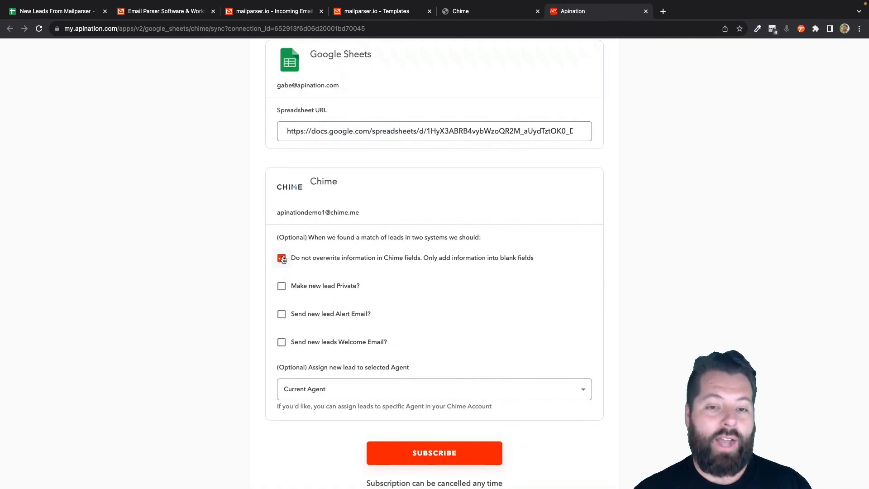
scroll(302, 272, "down", 2)
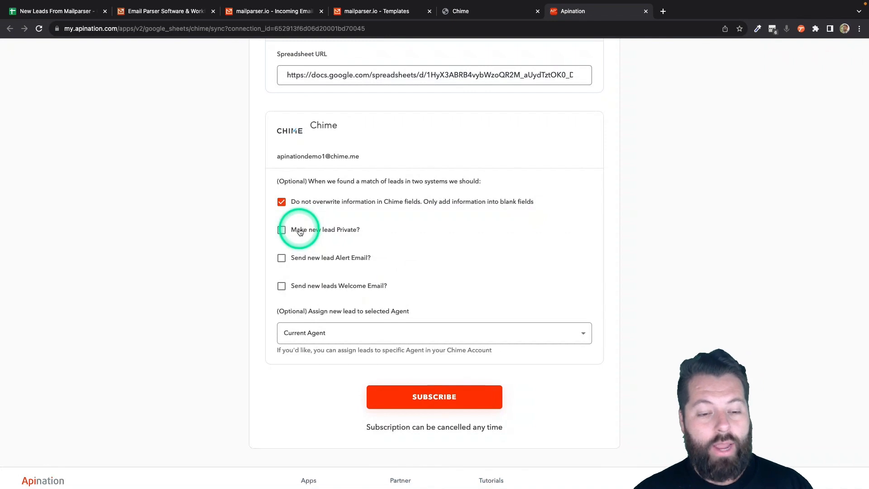
left_click(284, 231)
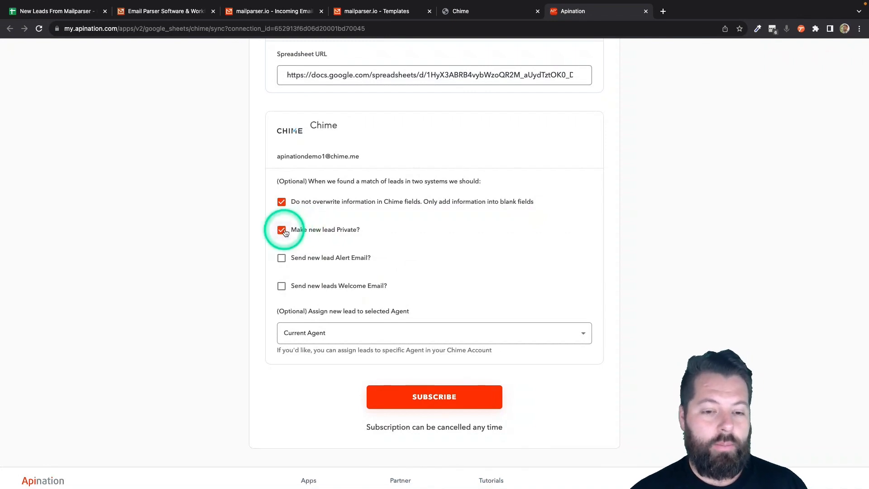
left_click(283, 232)
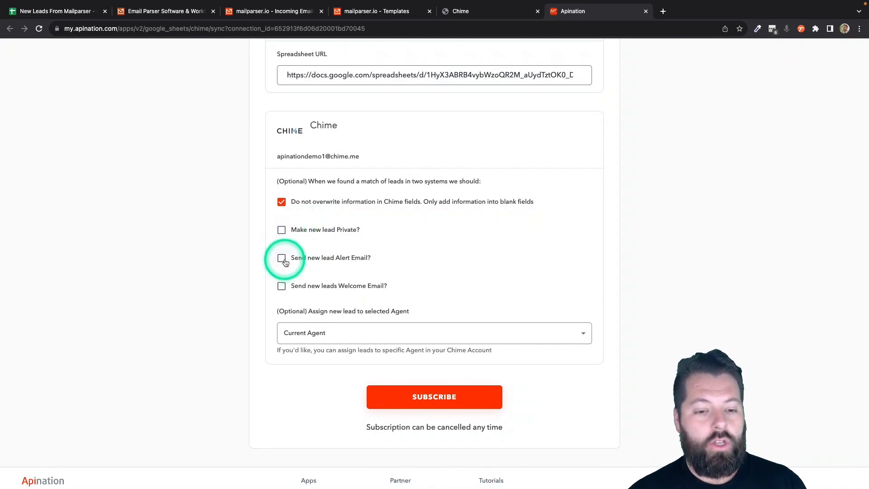
left_click(286, 261)
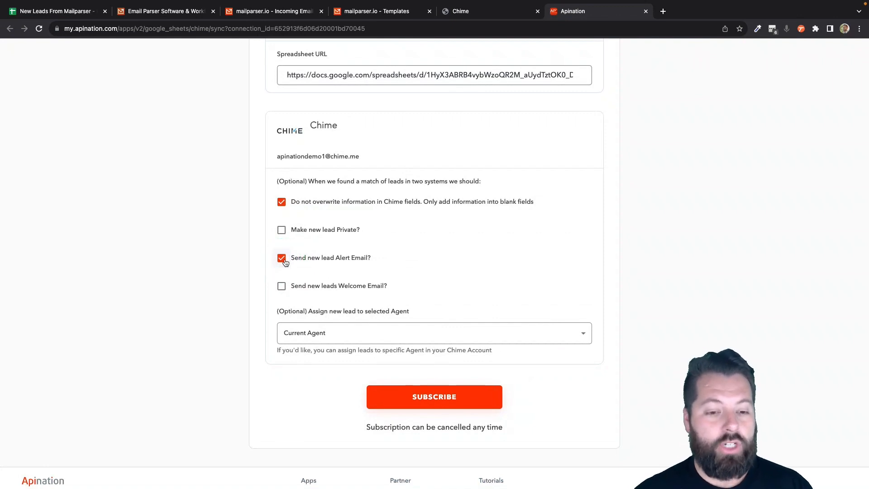
left_click(282, 288)
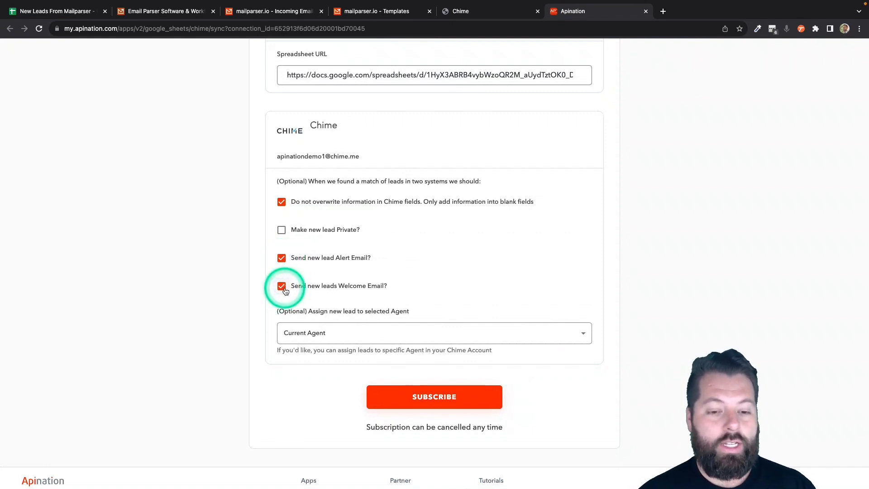
left_click(281, 287)
left_click(282, 258)
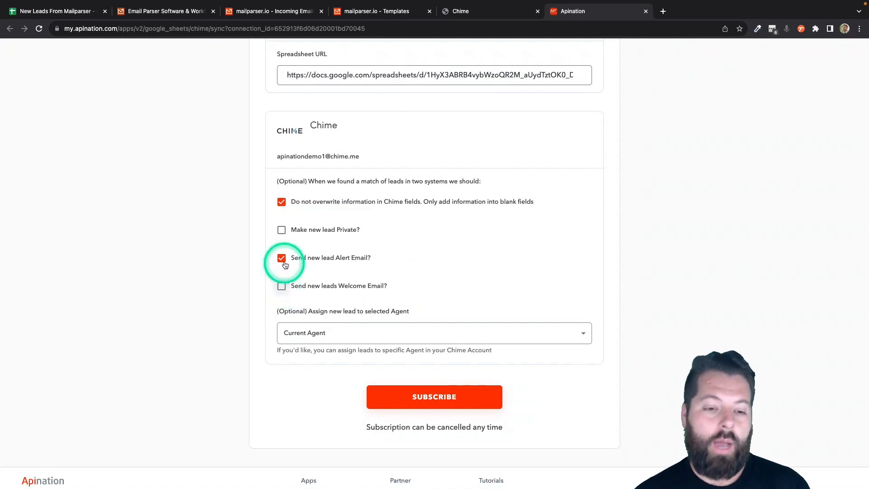
- Subscribe to the Google Sheets to Chime sync, keeping Current Agent as the assignee for new leads
left_click(324, 335)
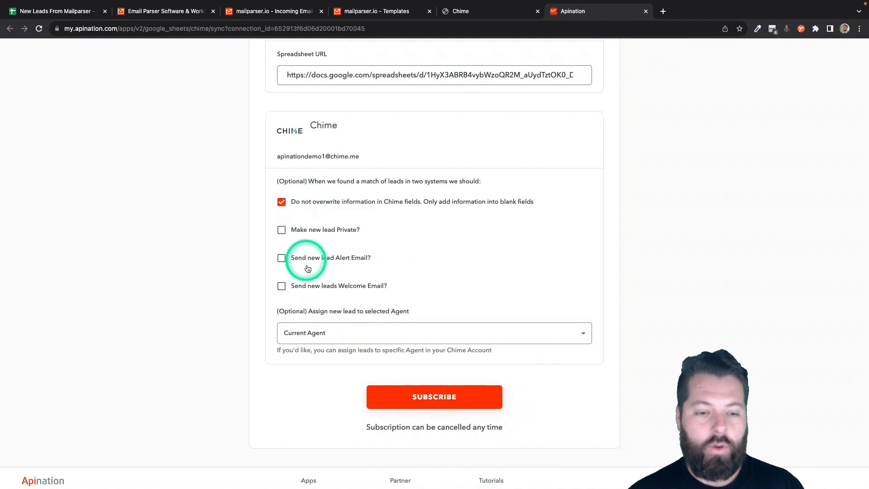
left_click(454, 404)
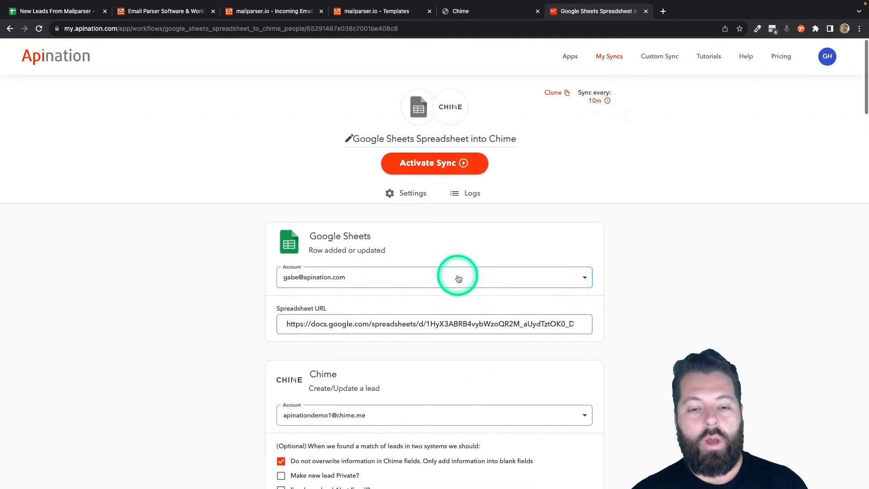
- Examine the new sync's account settings, the columns offered for filtering, and the Chime field mapping
scroll(457, 274, "down", 2)
scroll(457, 275, "down", 4)
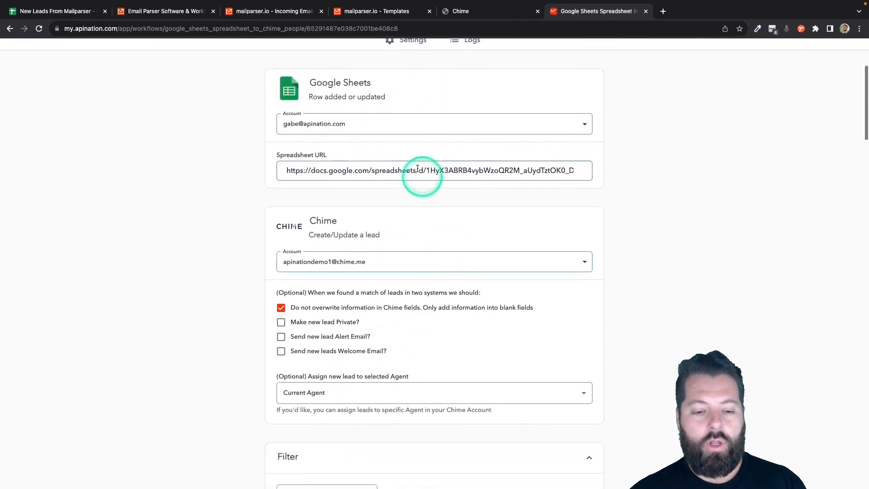
scroll(439, 400, "down", 6)
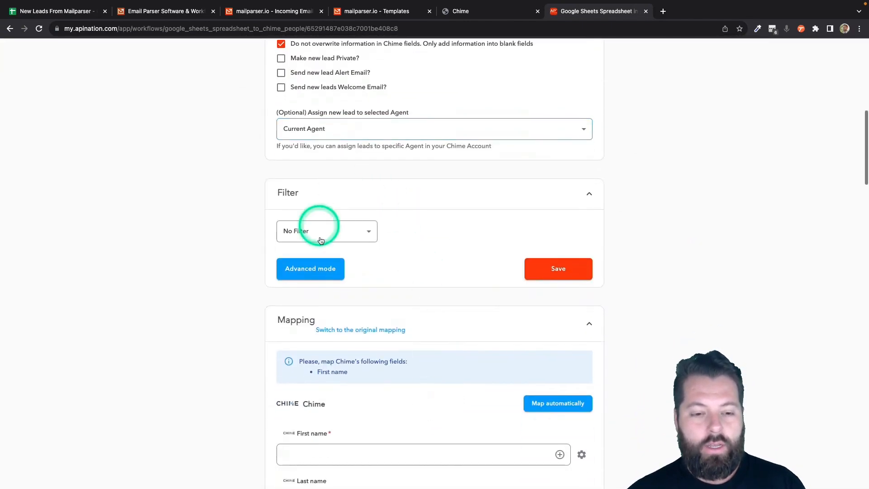
left_click(366, 230)
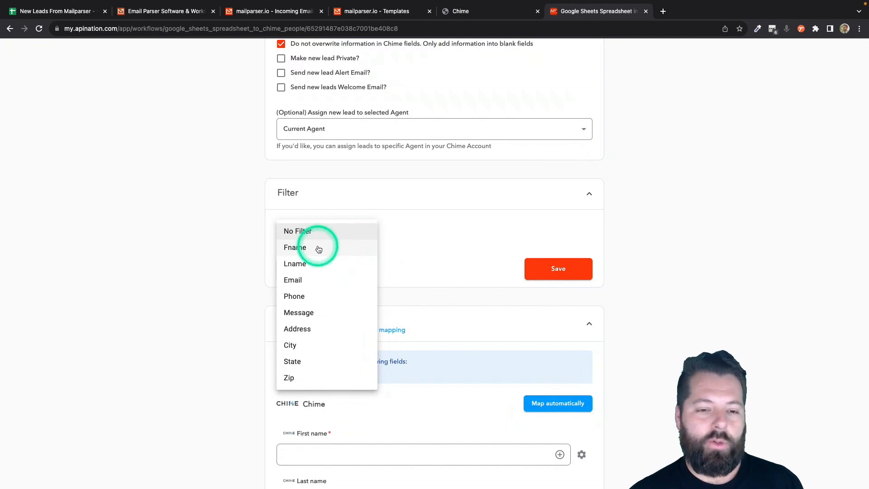
left_click(217, 300)
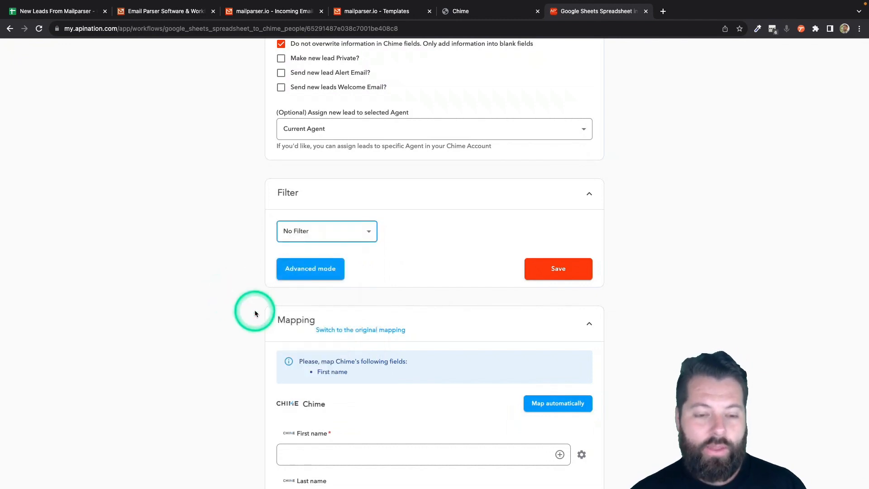
scroll(254, 309, "down", 3)
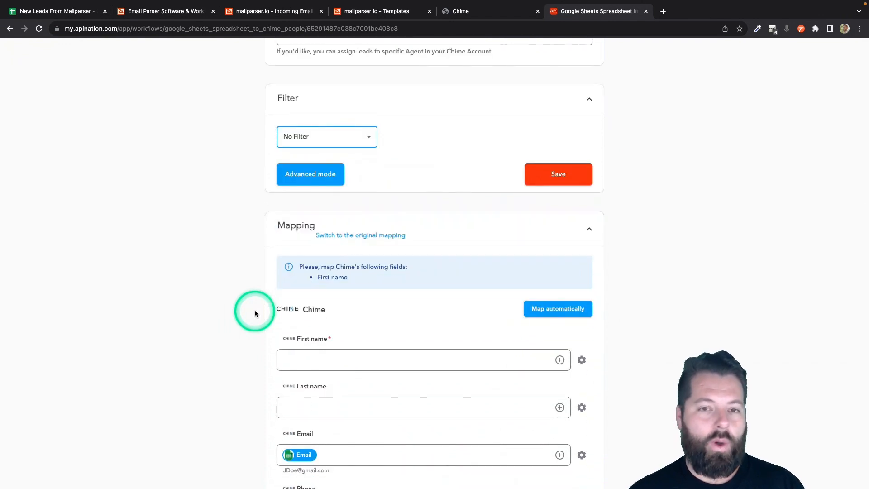
- Map Chime's First name field to the spreadsheet's Fname column and its Last name field to the Lname column
scroll(255, 310, "down", 2)
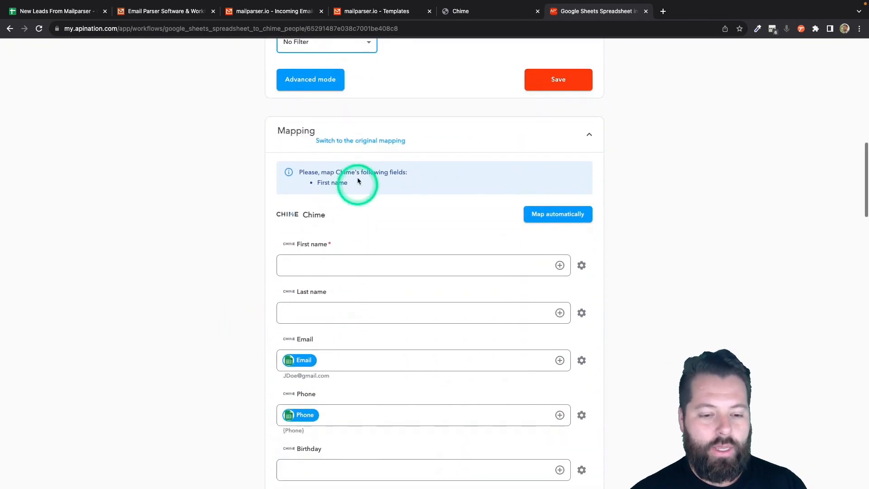
left_click(324, 270)
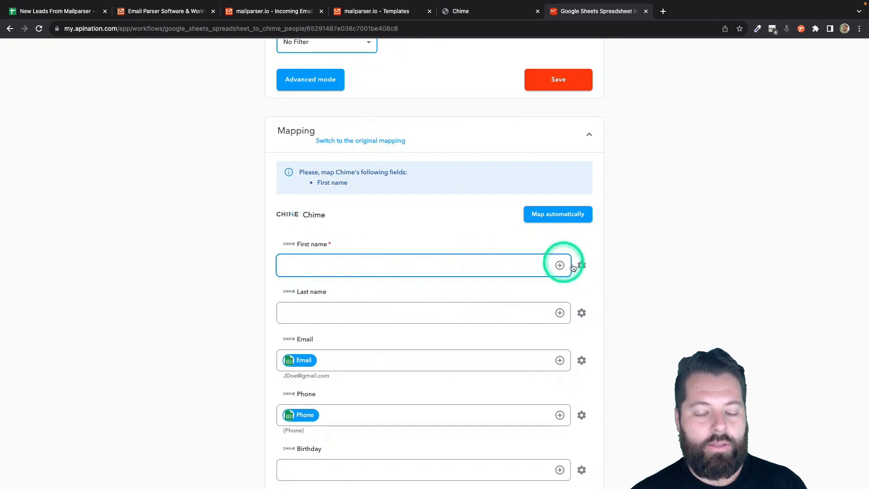
left_click_drag(297, 244, 384, 251)
left_click(459, 264)
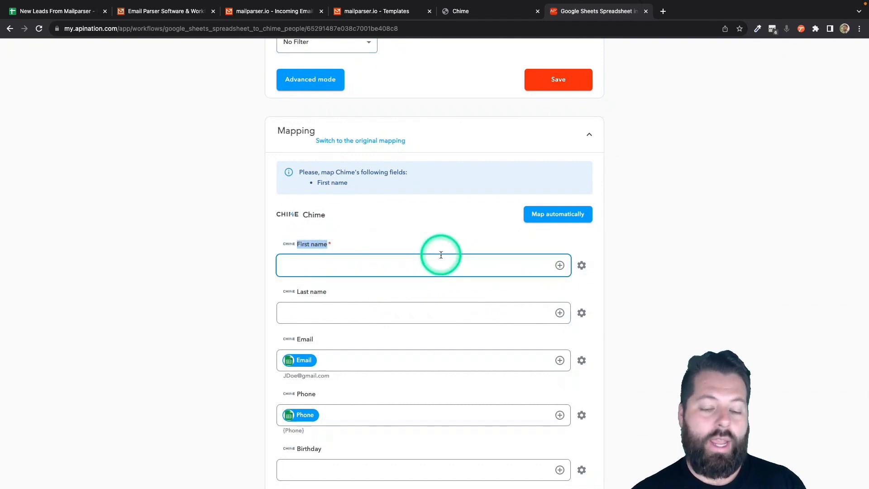
left_click(560, 266)
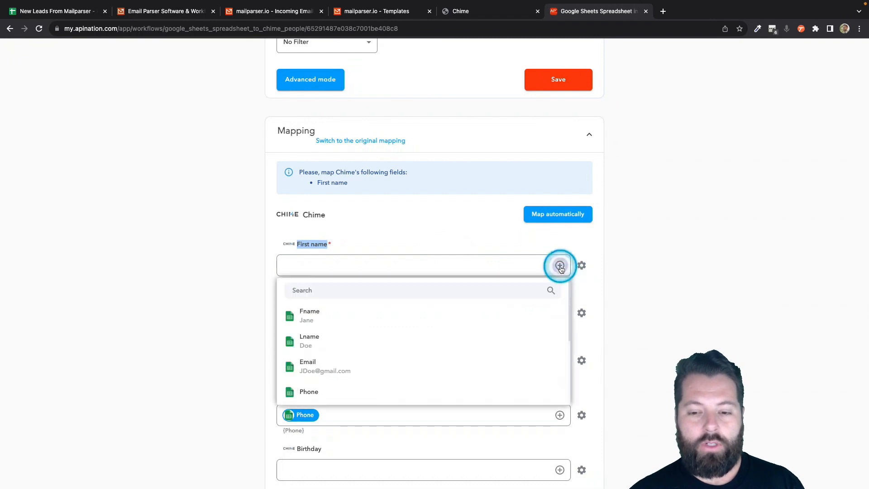
left_click(427, 312)
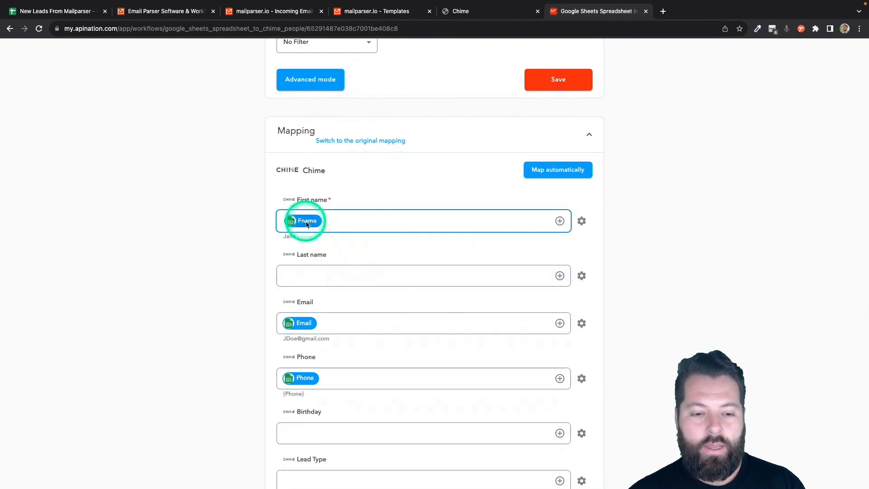
left_click(547, 287)
left_click(560, 276)
left_click(418, 346)
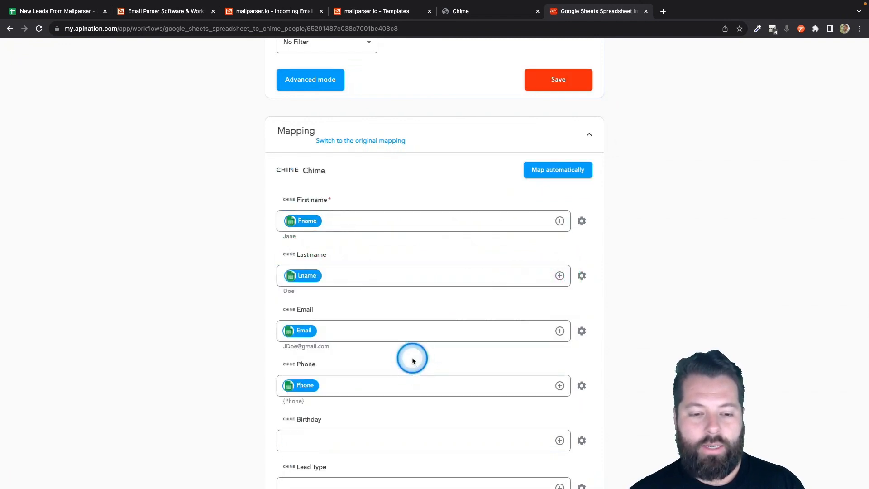
- Try the fixed text LeadGen in the mapping's Source field and clear it again
scroll(258, 362, "down", 5)
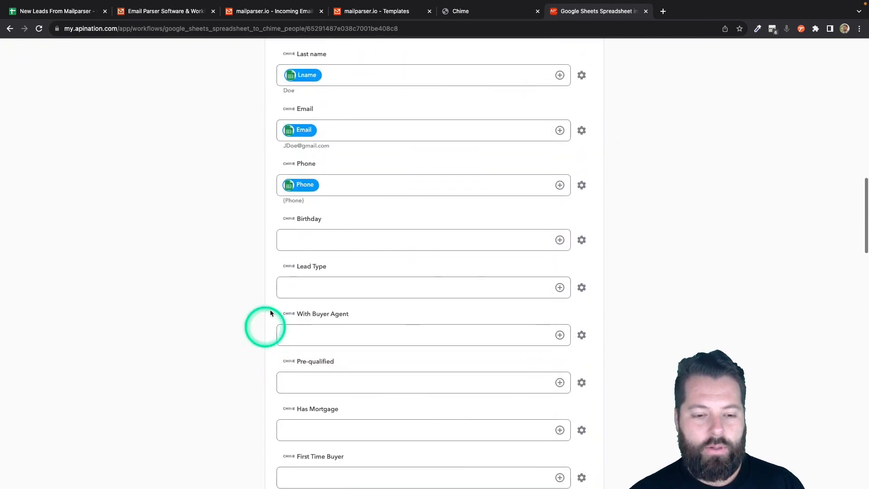
scroll(288, 277, "down", 5)
left_click(287, 276)
left_click(287, 277)
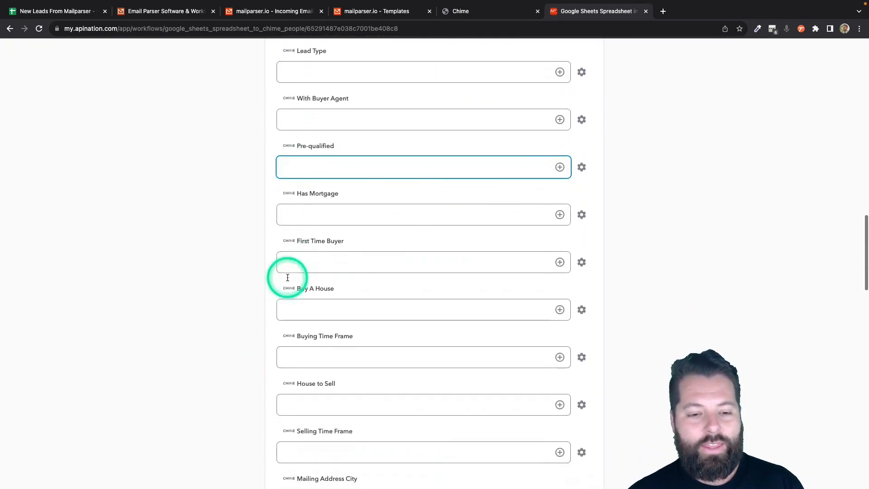
scroll(288, 281, "down", 11)
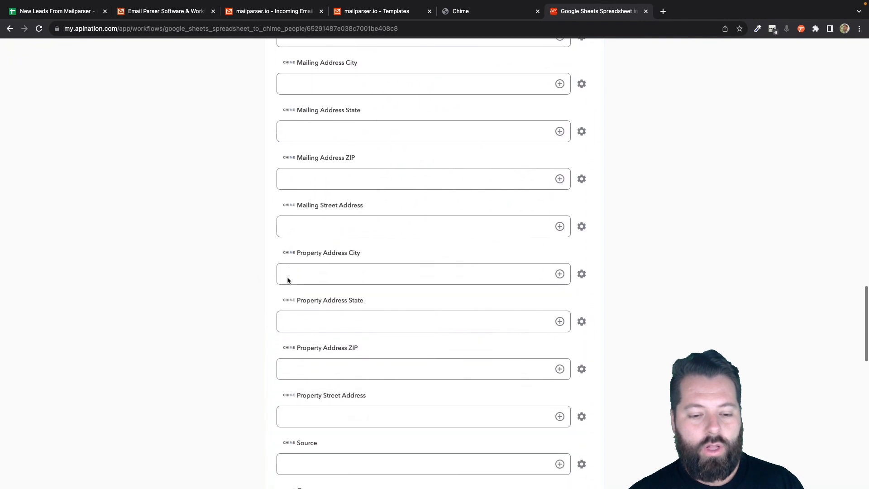
scroll(288, 280, "down", 3)
left_click(291, 254)
left_click(310, 210)
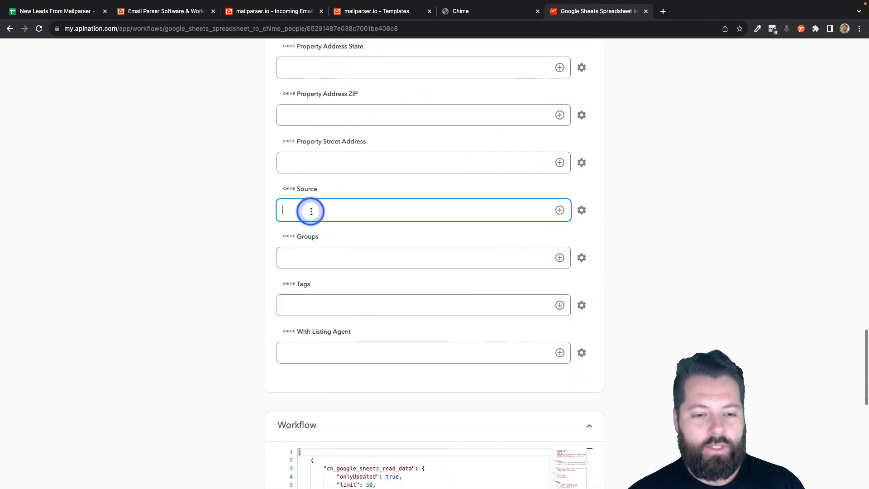
type("Lead")
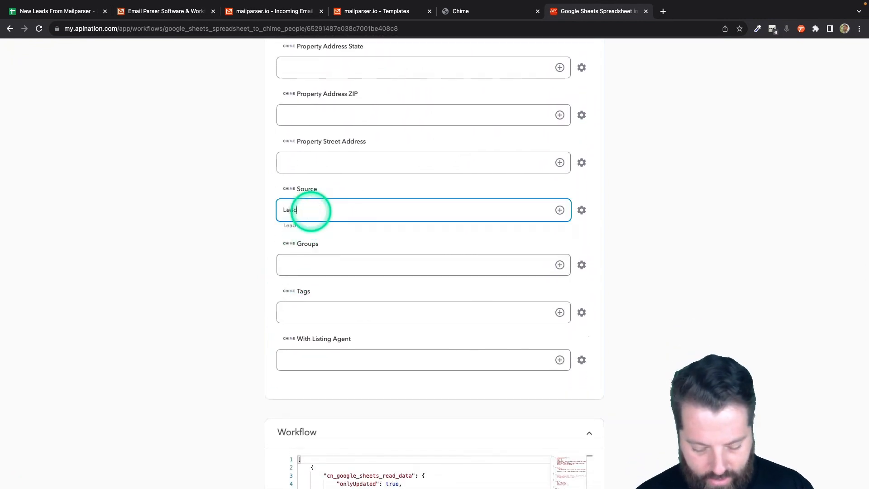
type("Gen")
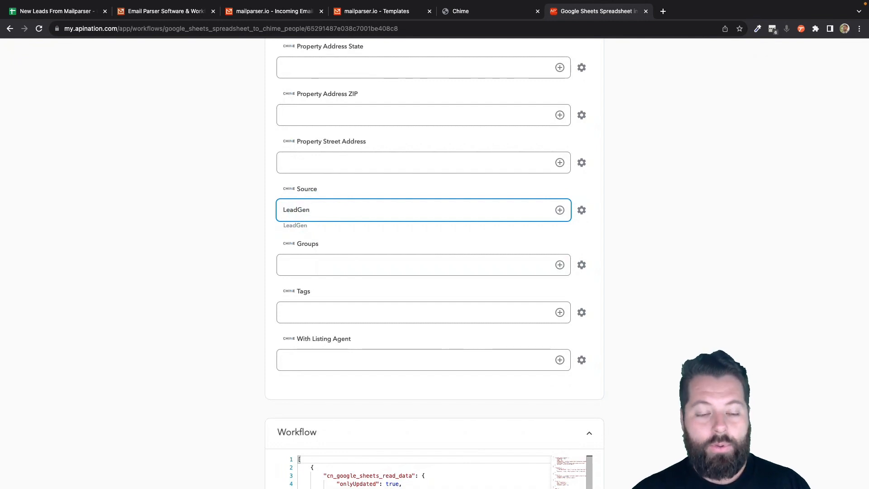
key("BackSpace")
- Try the fixed text HotL in the mapping's Tags field and clear it again
left_click(308, 335)
scroll(313, 344, "down", 2)
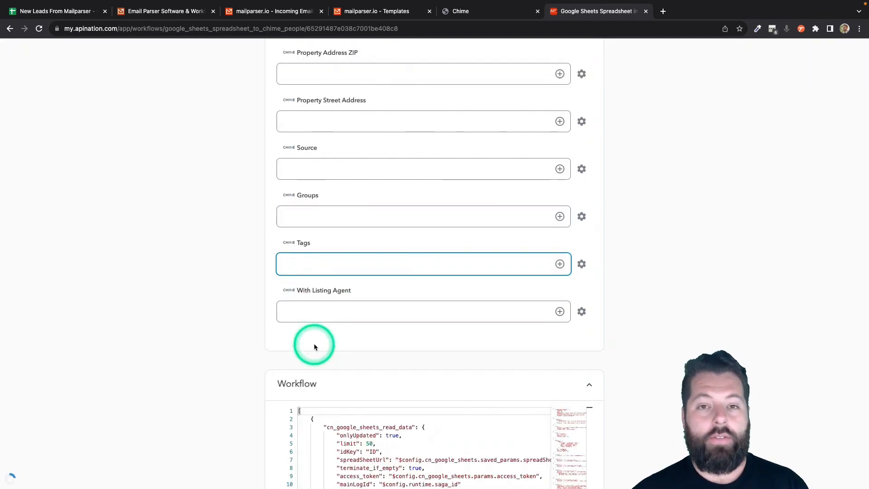
left_click(278, 263)
type("HotL")
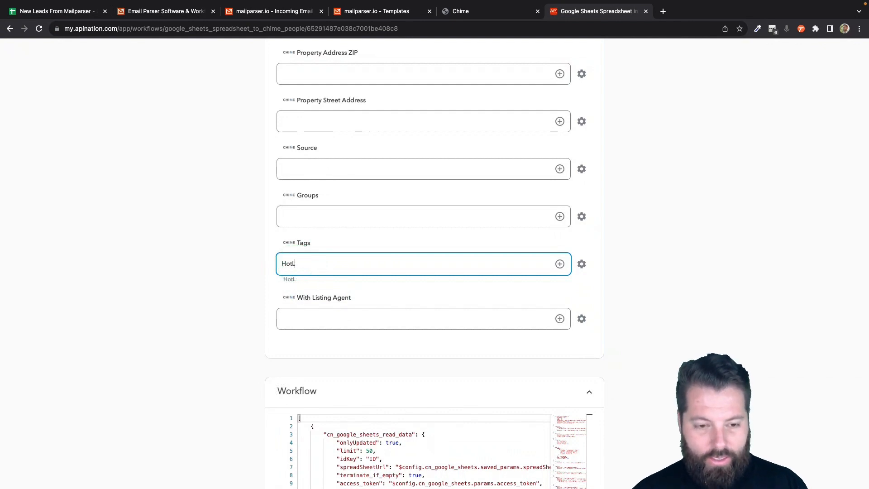
key("BackSpace")
key("BackSpace")
key("BackSpace")
key("BackSpace")
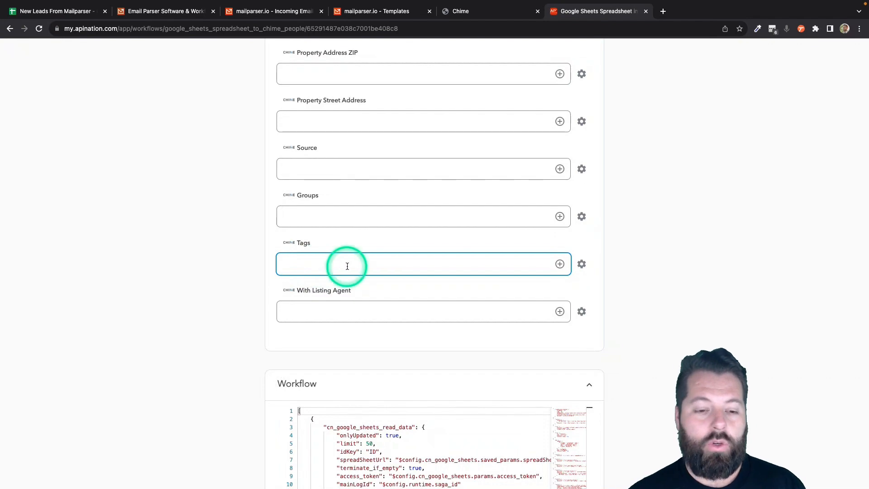
- Activate the Google Sheets Spreadsheet into Chime sync
scroll(348, 266, "up", 20)
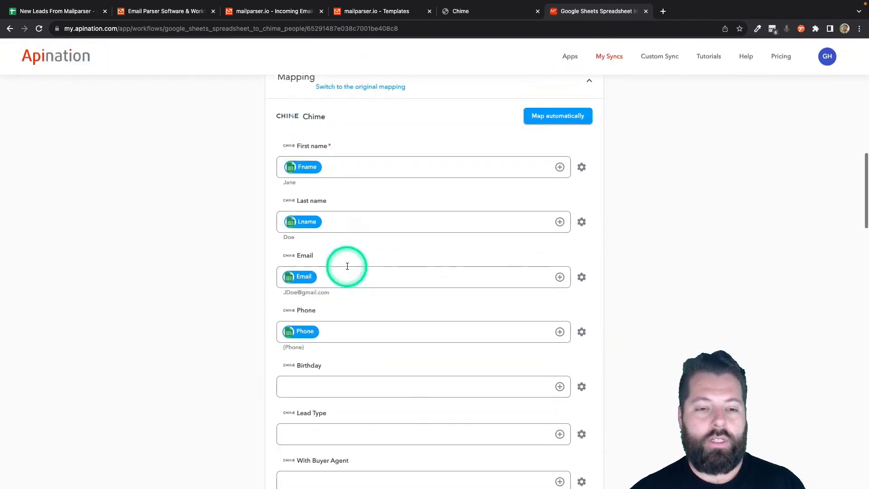
scroll(347, 268, "up", 3)
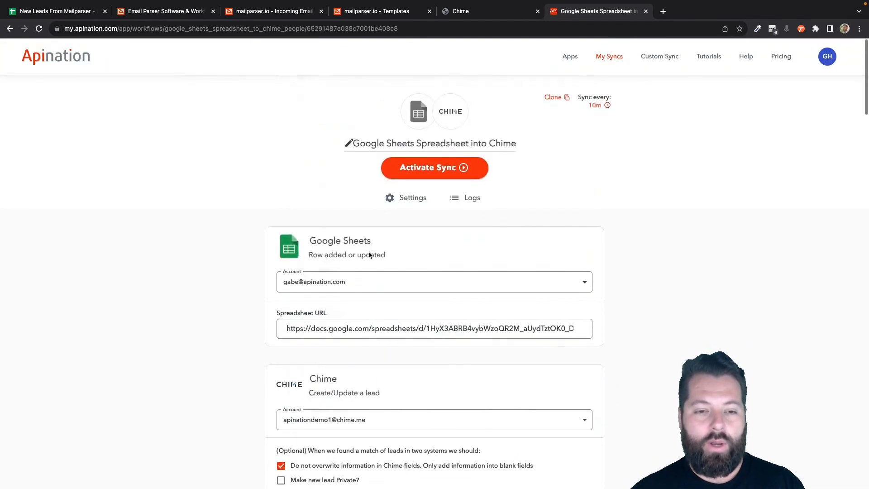
left_click(433, 167)
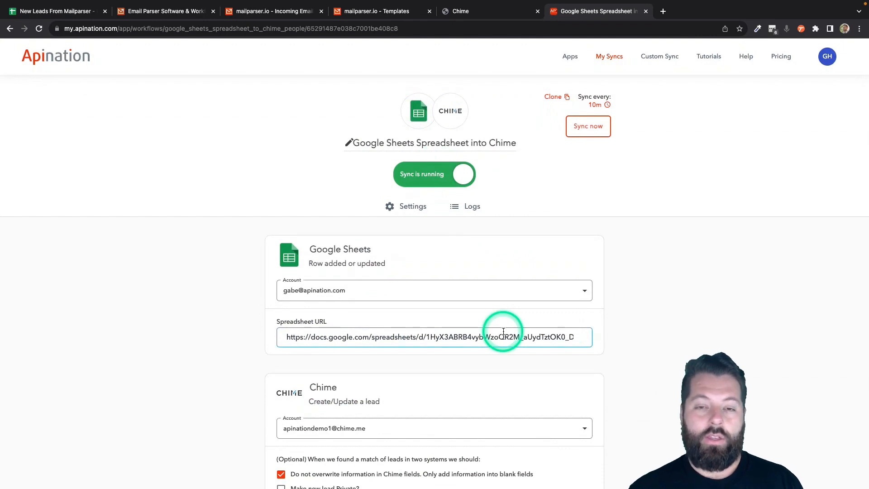